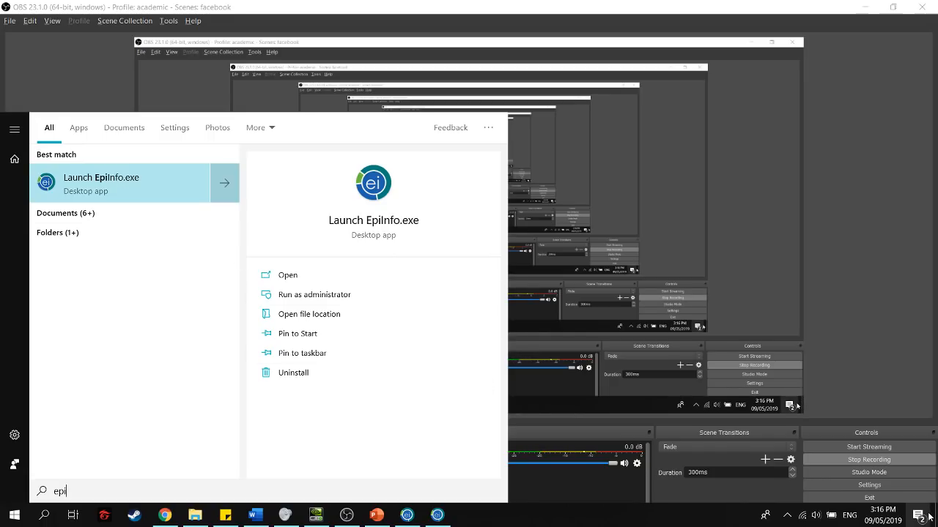
pyautogui.press('Escape')
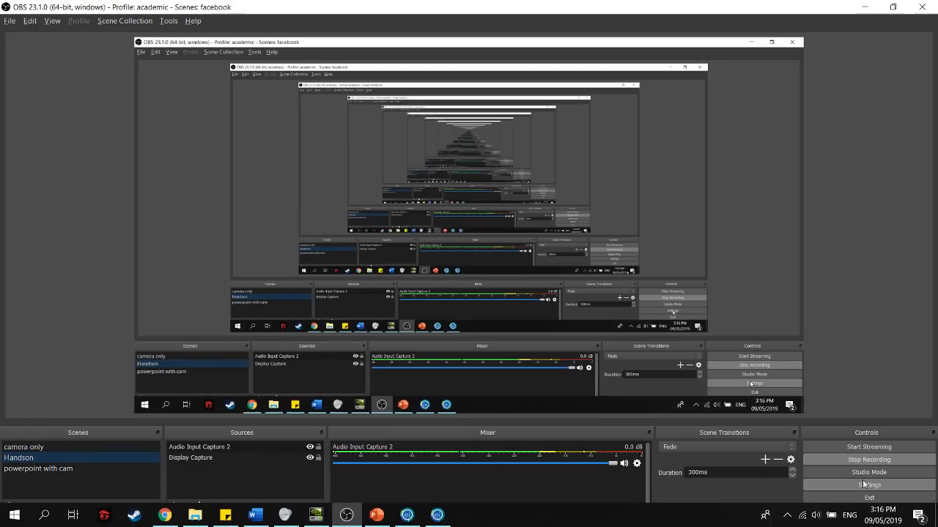
pyautogui.click(935, 518)
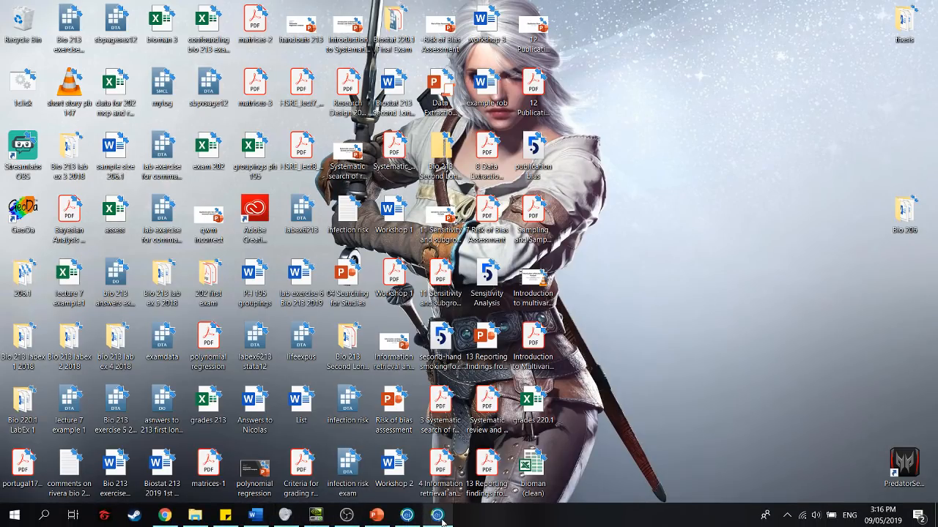
pyautogui.click(438, 516)
pyautogui.click(412, 516)
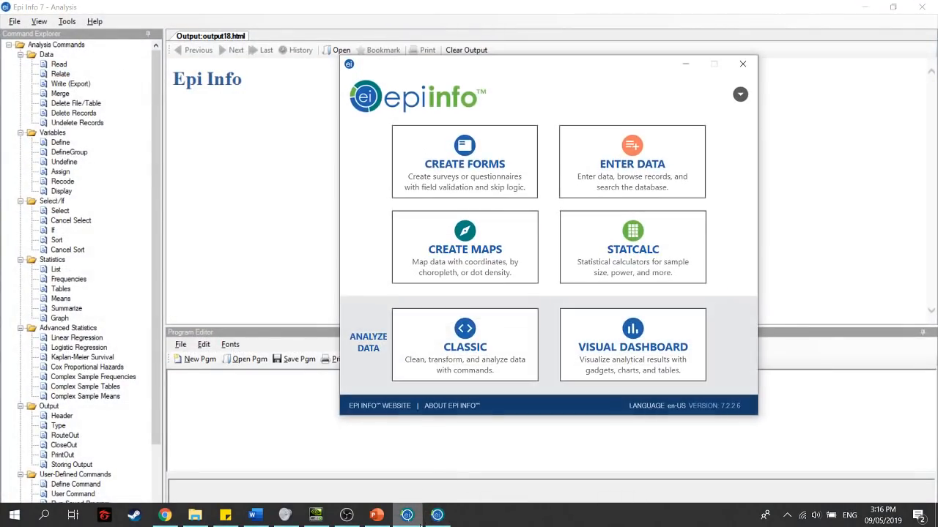
# Search the computer for "epi" and launch Epi Info.
pyautogui.press('super')
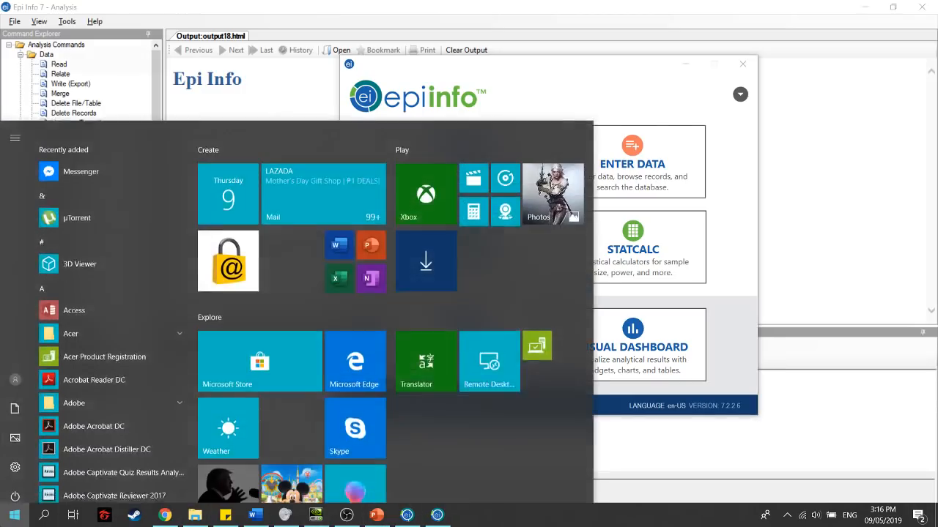
pyautogui.write('epi')
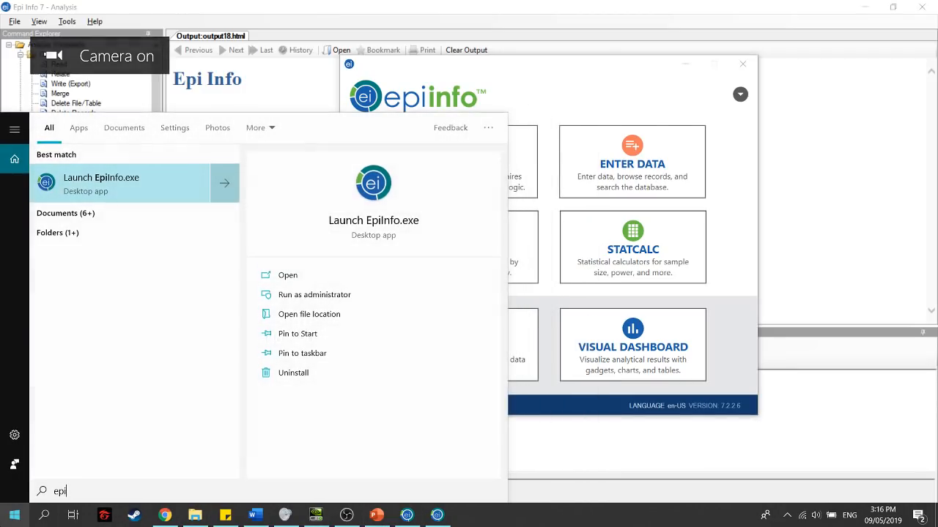
pyautogui.click(132, 187)
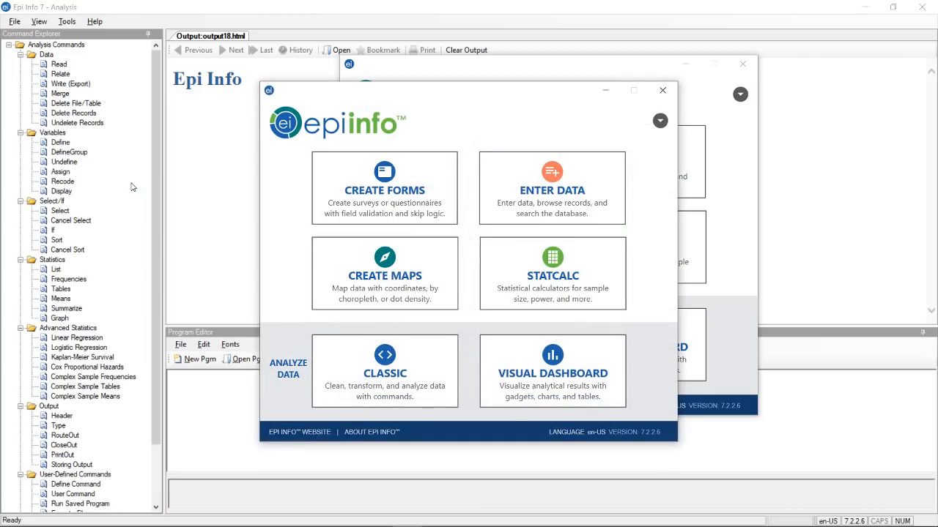
# Close the older Epi Info launcher and the Analysis window, and shift the new launcher slightly.
pyautogui.click(743, 64)
pyautogui.click(935, 5)
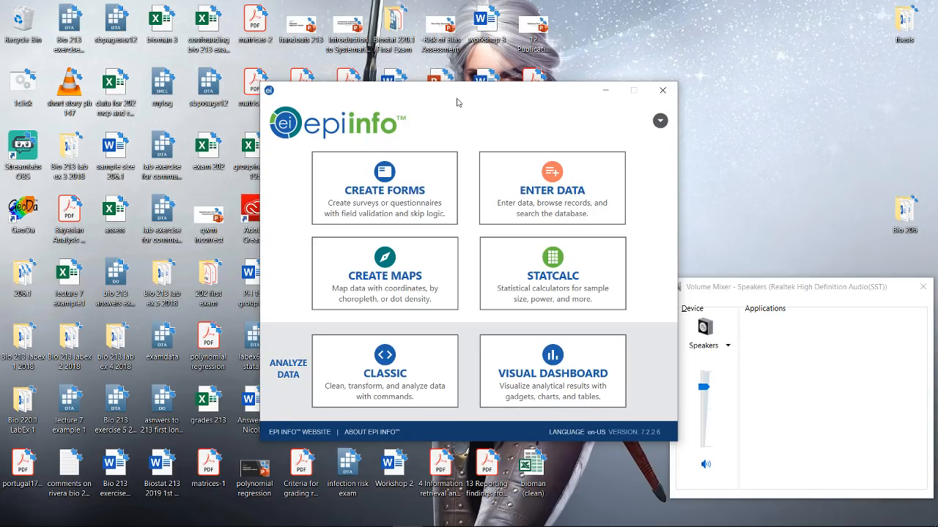
pyautogui.moveTo(457, 102); pyautogui.dragTo(447, 100)
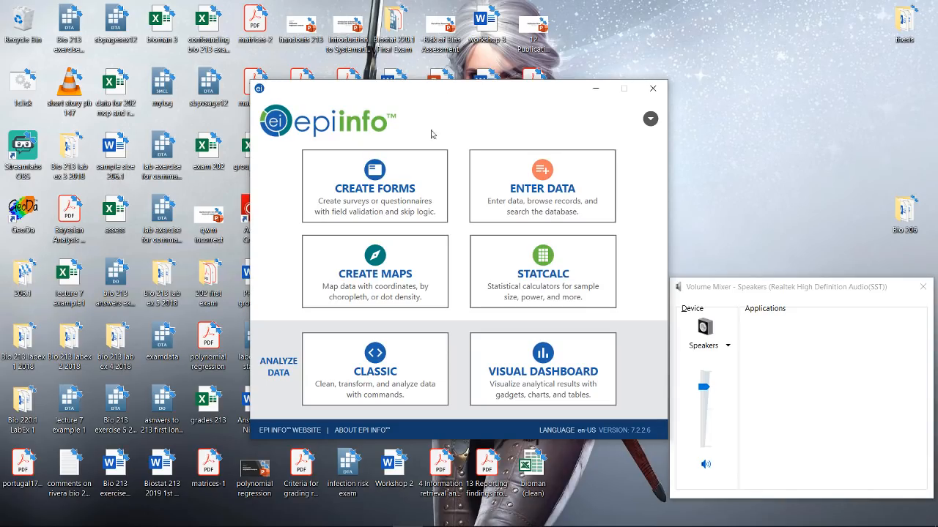
# Open the form designer and start a new project named "bio 201".
pyautogui.click(392, 216)
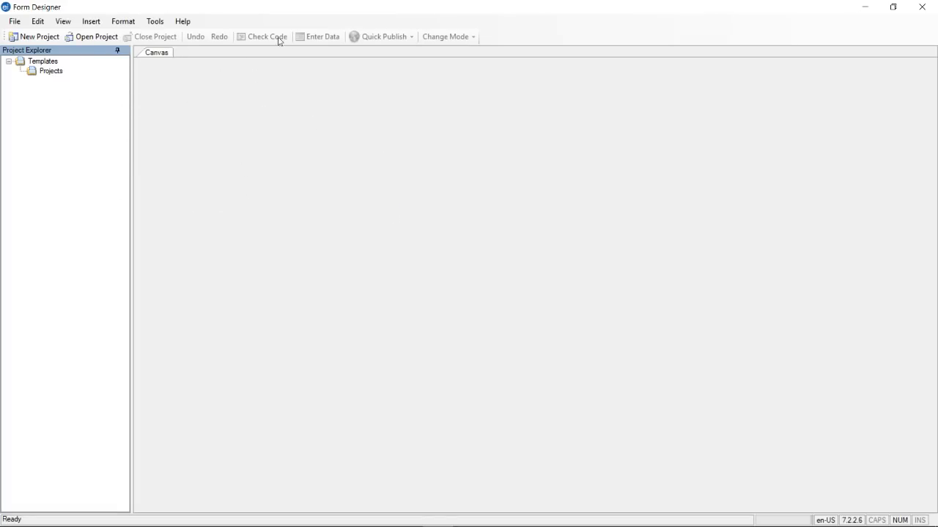
pyautogui.click(218, 120)
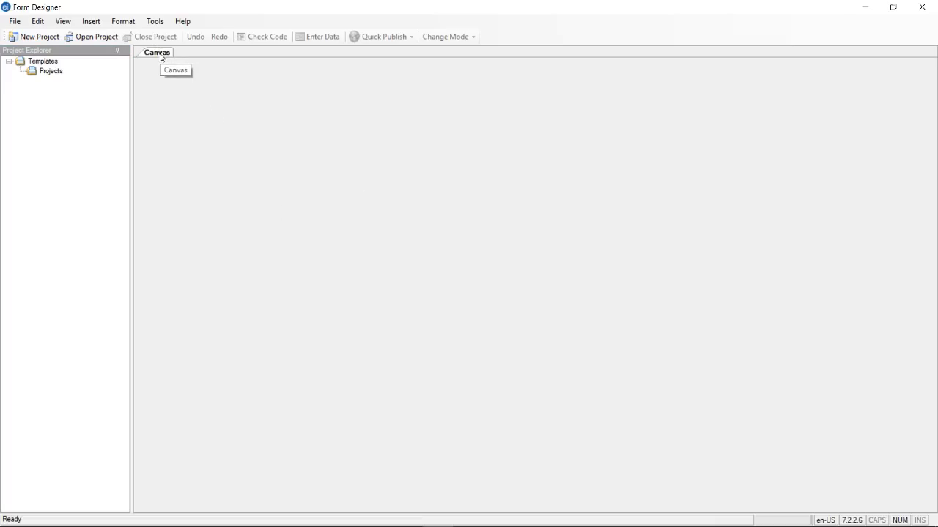
pyautogui.click(34, 36)
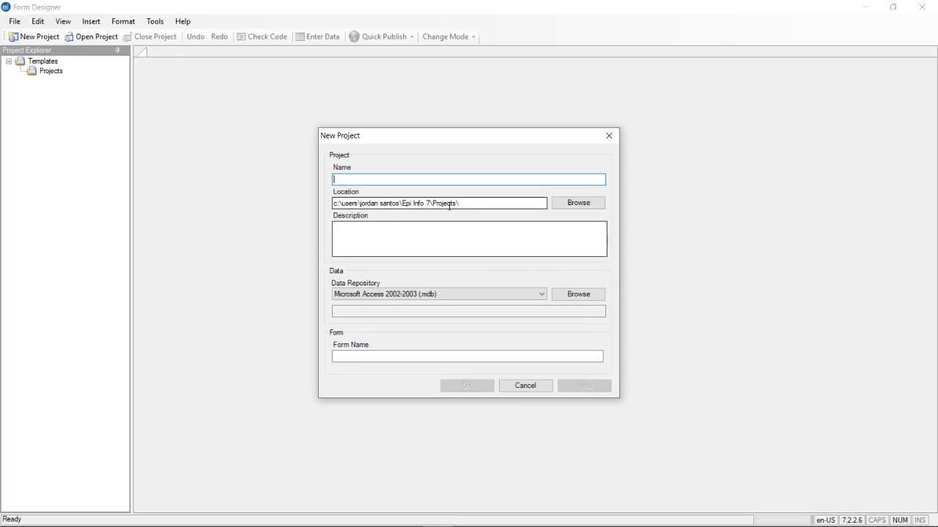
pyautogui.write('ko')
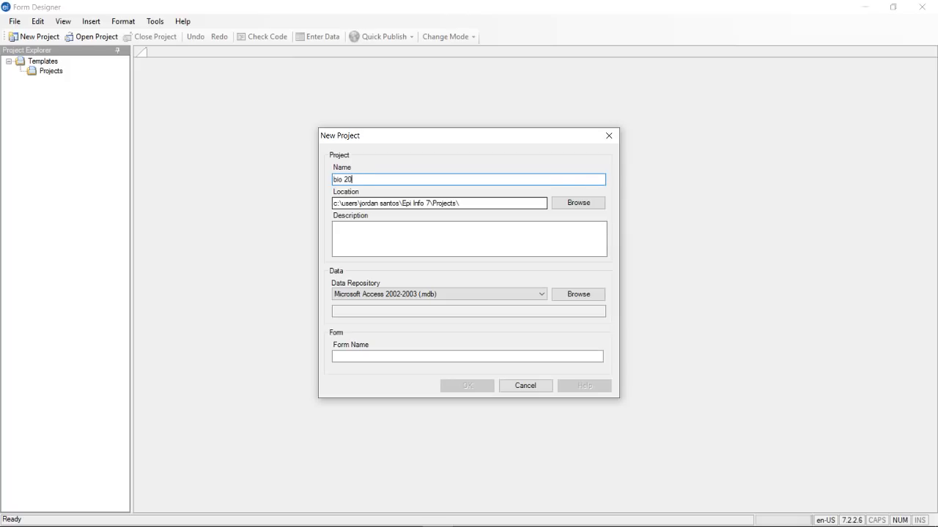
# Leave the description blank, name the form "jps", and try to create the project.
pyautogui.click(410, 244)
pyautogui.click(562, 313)
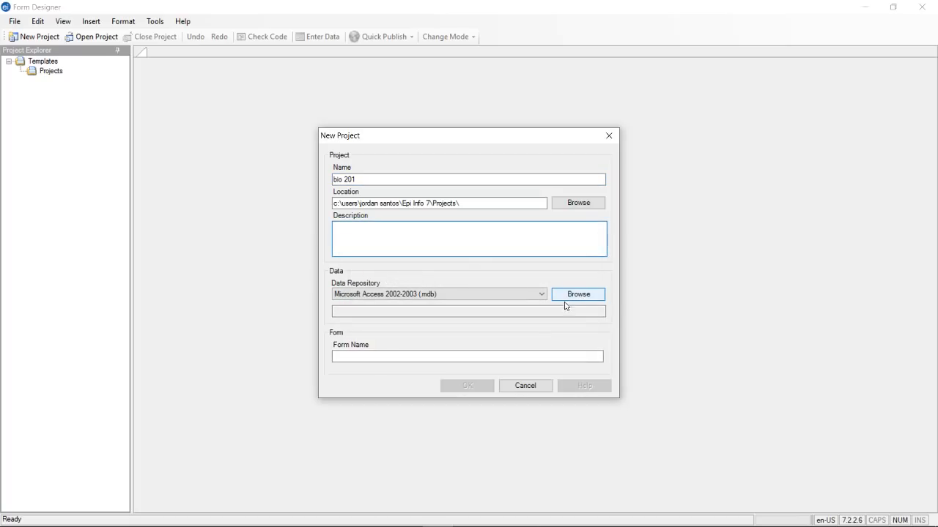
pyautogui.click(459, 361)
pyautogui.write('ips')
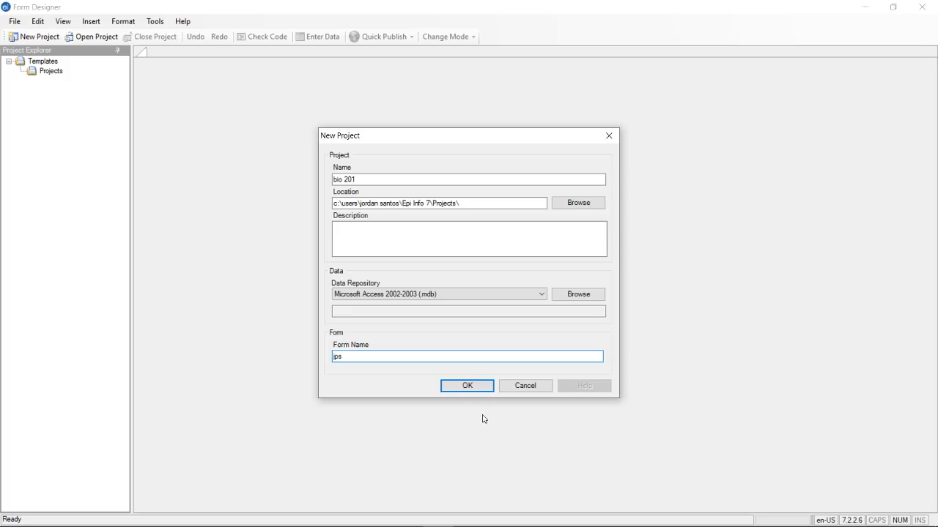
pyautogui.click(462, 385)
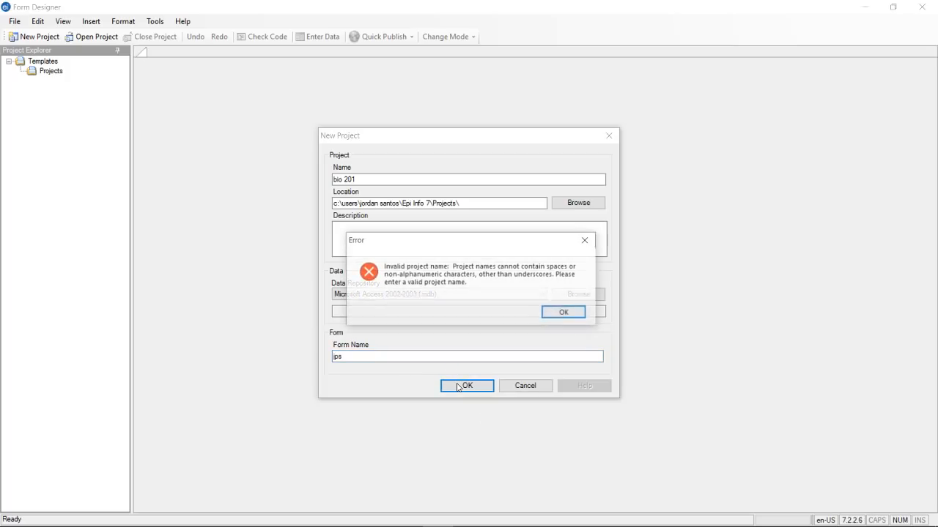
# Dismiss the error and rename the project as "bio201" without a space.
pyautogui.click(564, 313)
pyautogui.click(397, 179)
pyautogui.press('BackSpace')
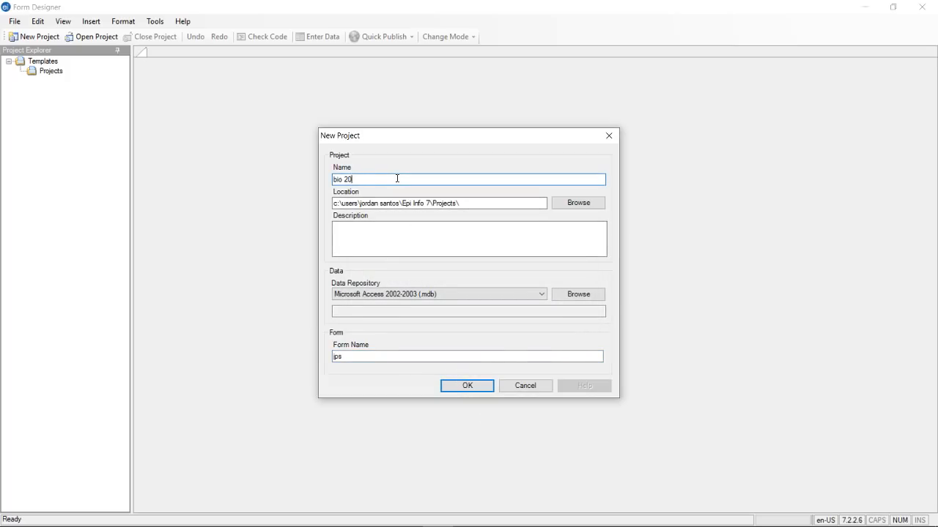
pyautogui.press('BackSpace')
pyautogui.press('BackSpace')
pyautogui.press('BackSpace')
pyautogui.press('BackSpace')
pyautogui.press('BackSpace')
pyautogui.write('bio')
pyautogui.press('Return')
pyautogui.click(538, 314)
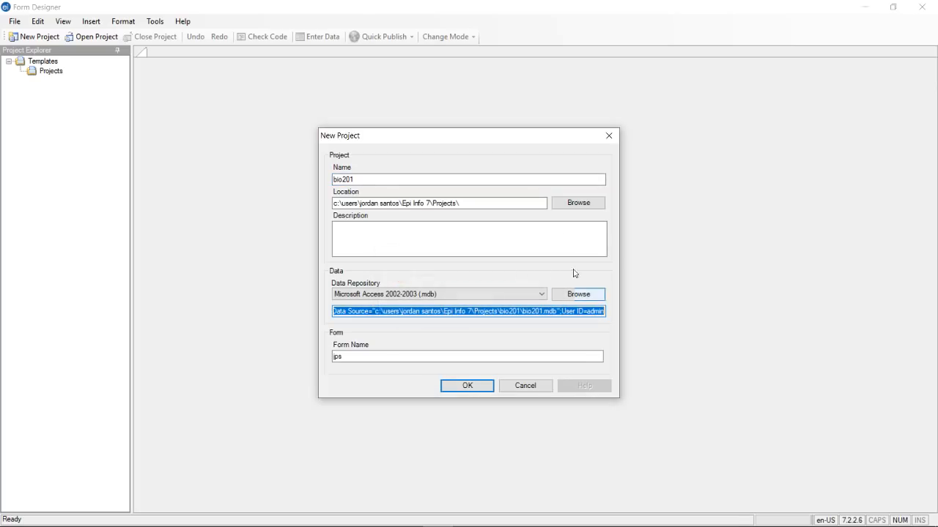
pyautogui.click(577, 295)
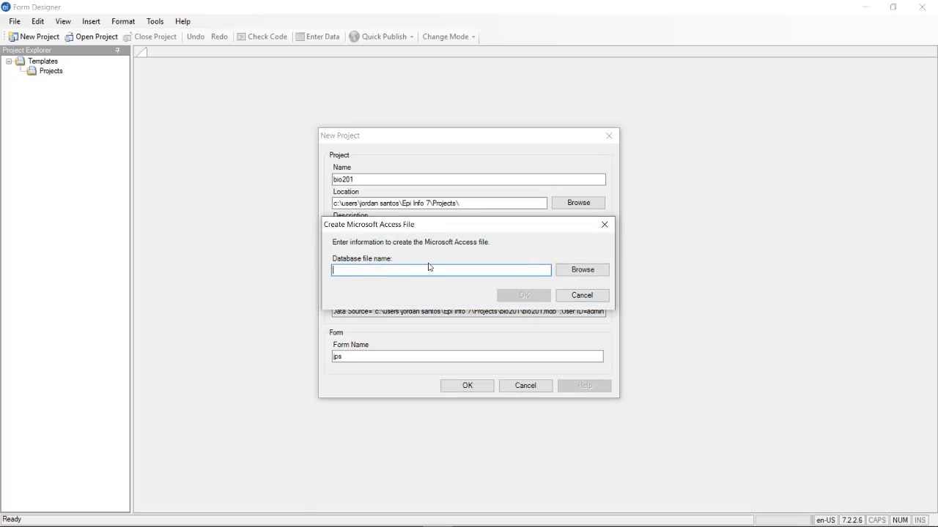
pyautogui.click(561, 269)
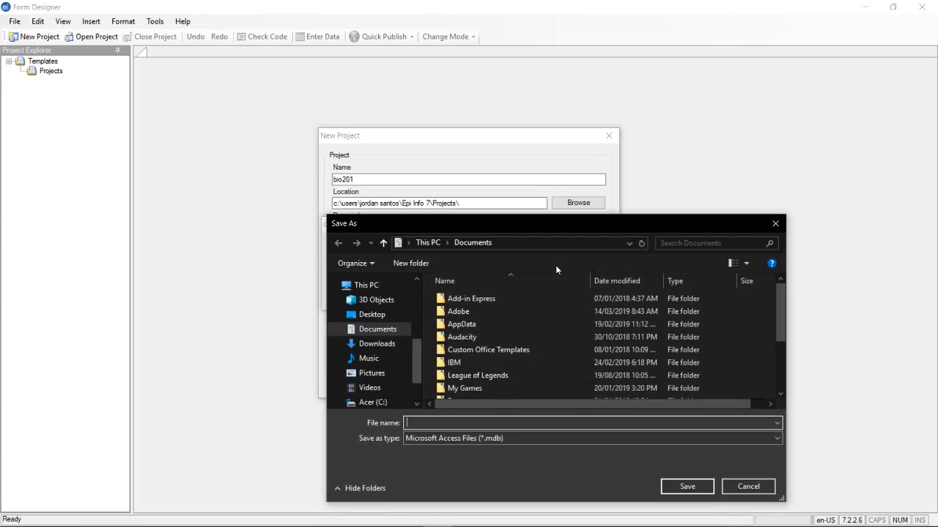
pyautogui.click(379, 317)
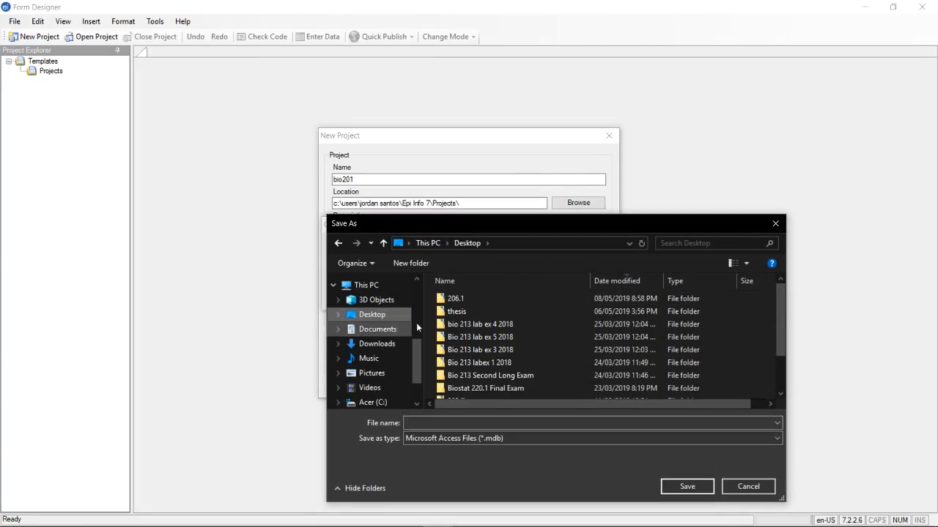
pyautogui.scroll(-1, 363, 372)
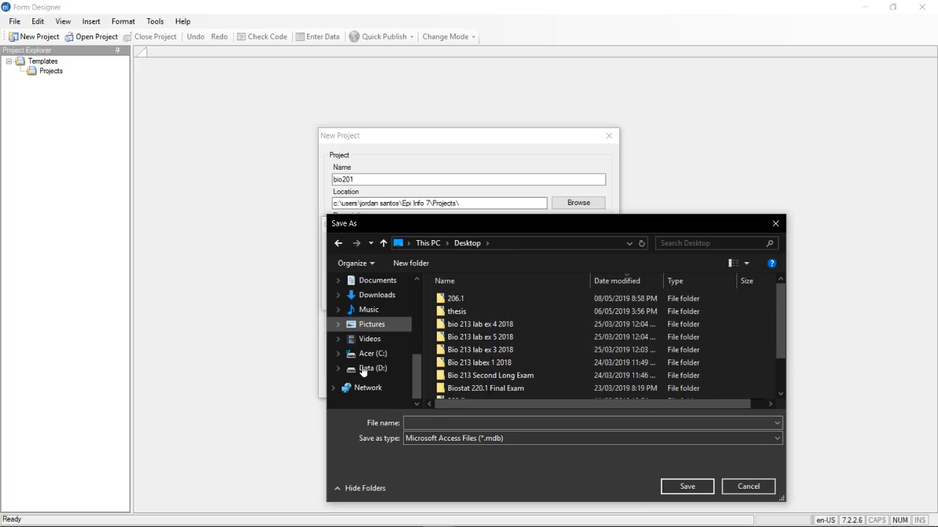
pyautogui.click(367, 368)
pyautogui.scroll(-5, 479, 330)
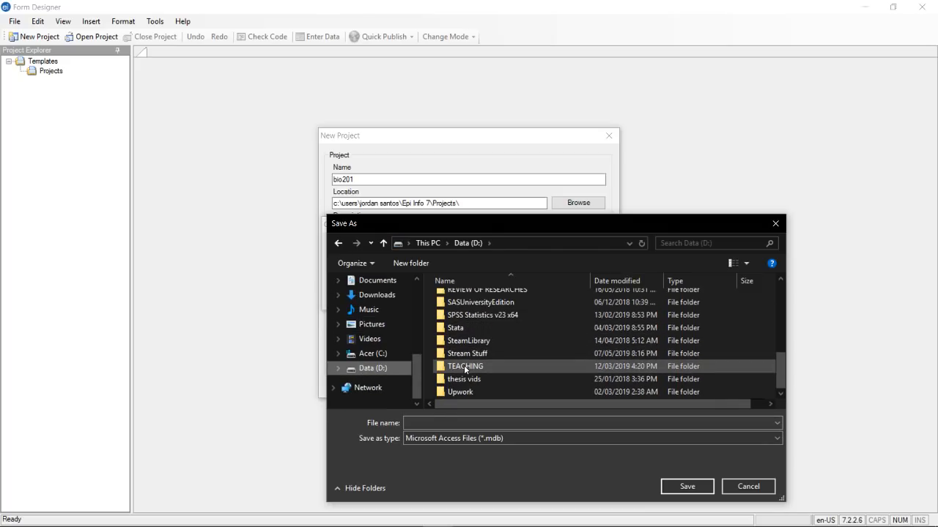
pyautogui.doubleClick(469, 367)
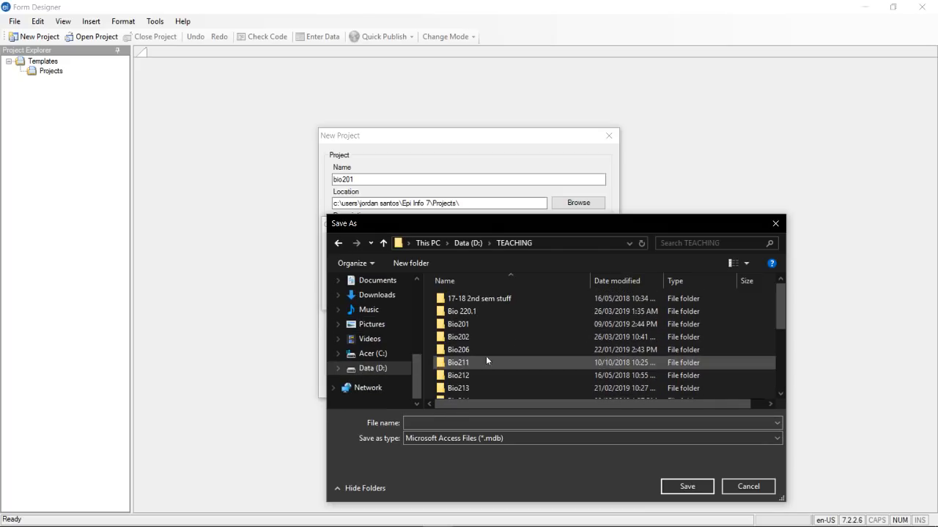
pyautogui.click(469, 311)
pyautogui.doubleClick(462, 324)
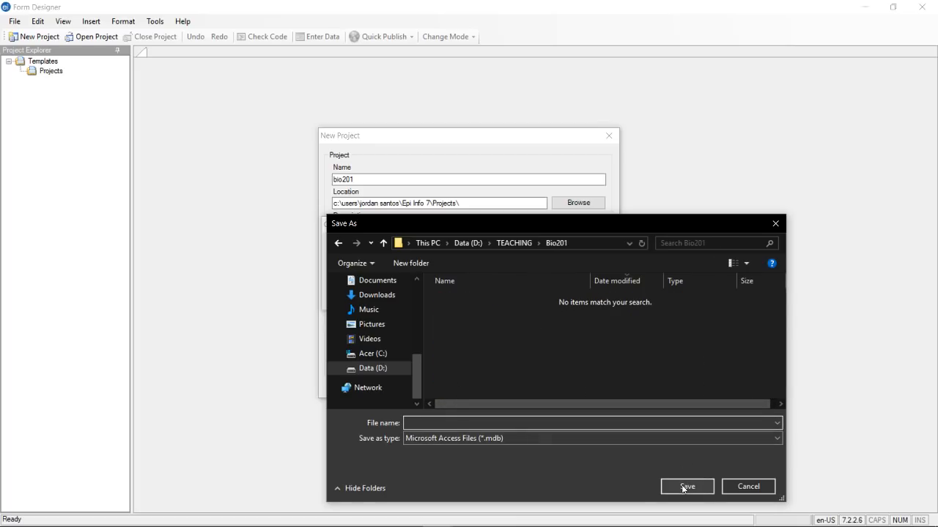
pyautogui.click(740, 486)
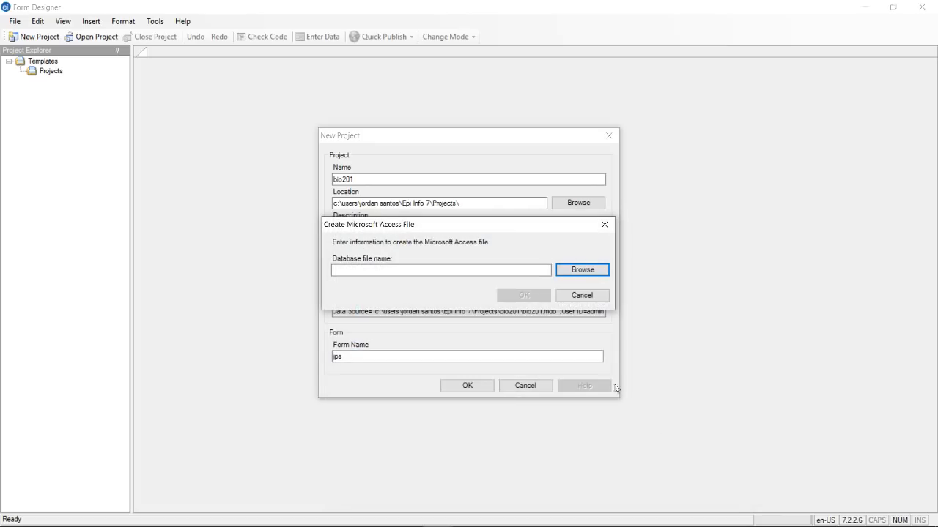
pyautogui.click(580, 296)
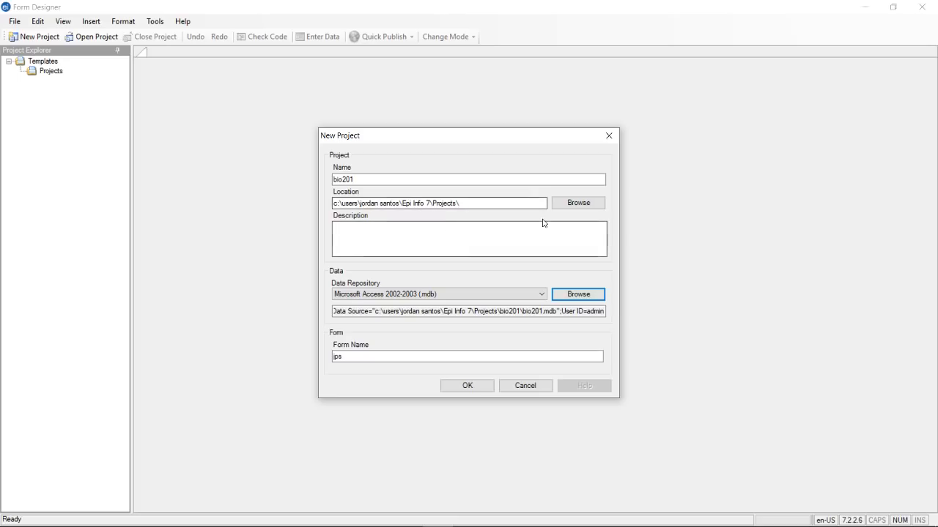
# Set the project location to the EpiInfo7 folder inside Epi Info 7\Projects and create the project.
pyautogui.click(578, 203)
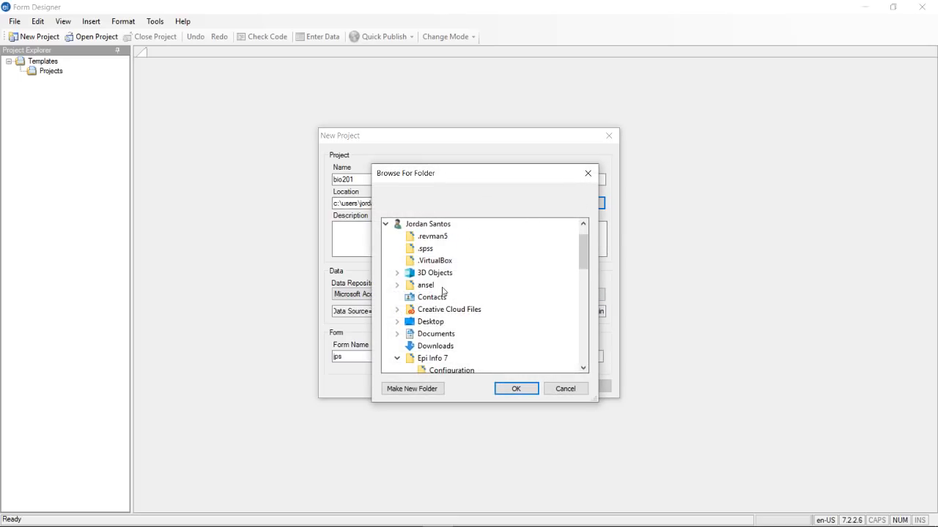
pyautogui.scroll(-4, 443, 290)
pyautogui.scroll(3, 443, 300)
pyautogui.scroll(1, 444, 304)
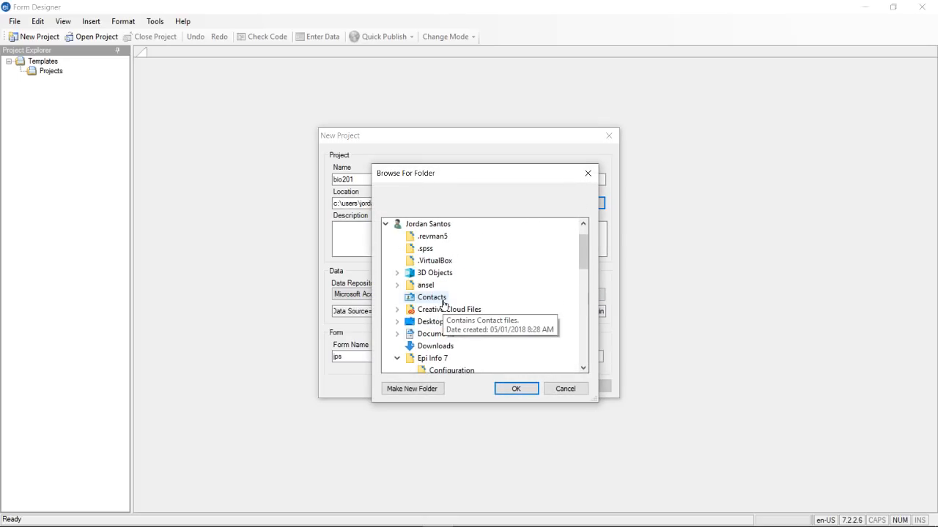
pyautogui.click(470, 353)
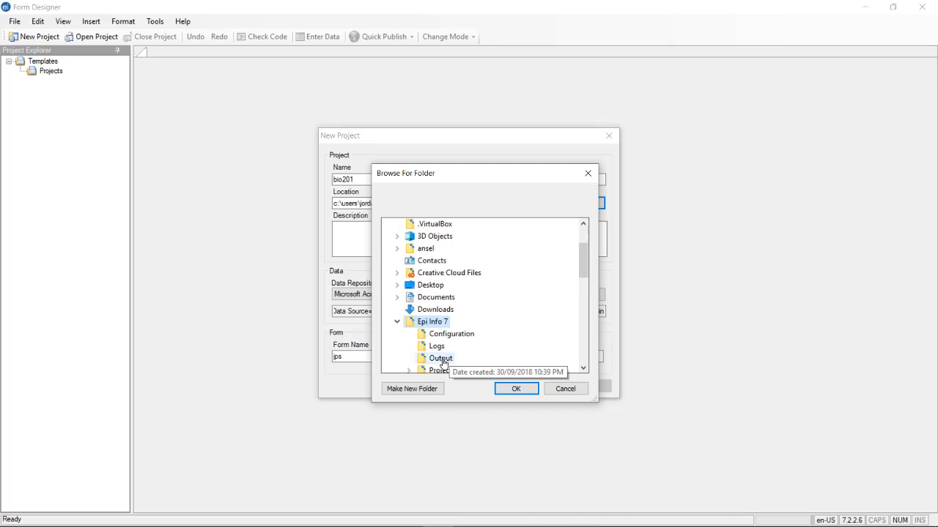
pyautogui.click(441, 358)
pyautogui.scroll(-1, 441, 361)
pyautogui.click(434, 334)
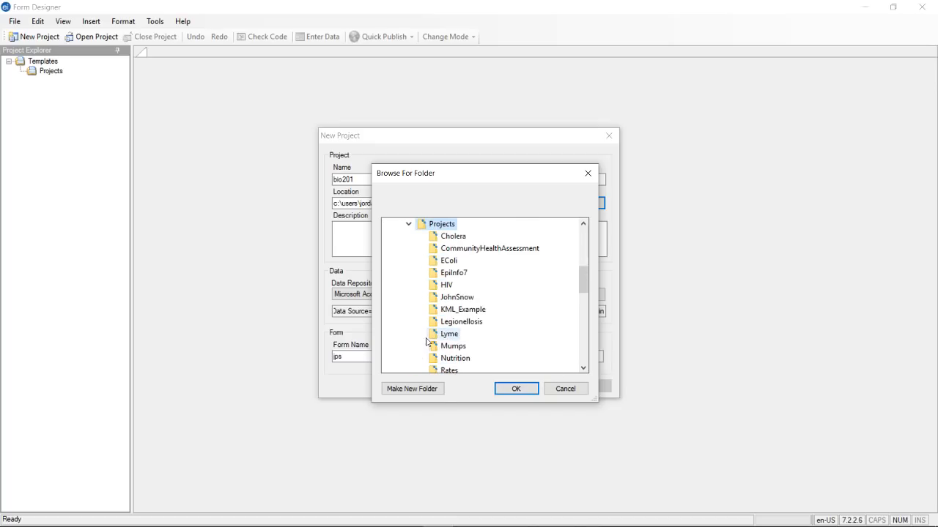
pyautogui.click(455, 276)
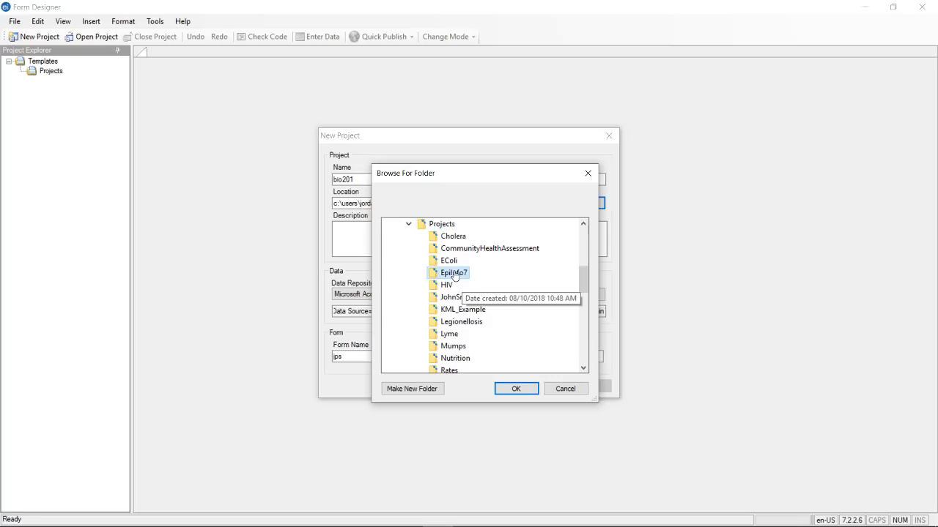
pyautogui.click(515, 389)
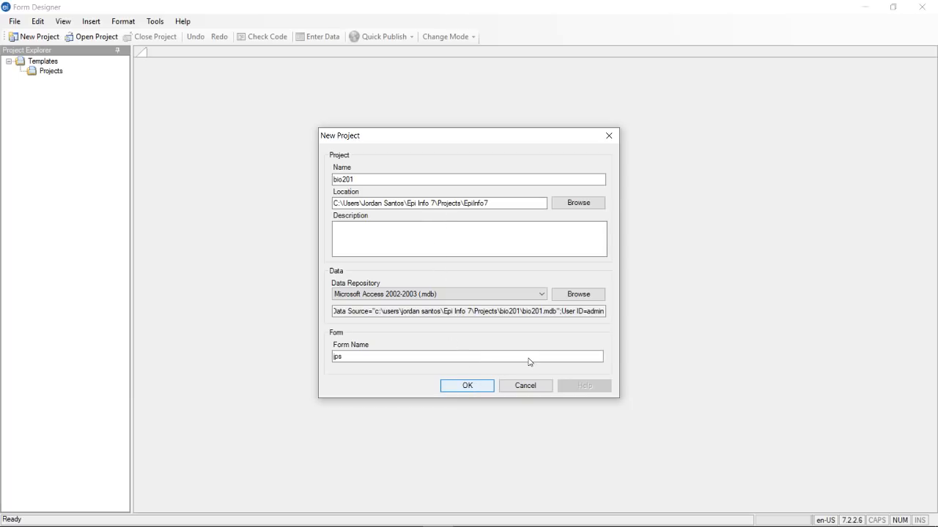
pyautogui.press('Return')
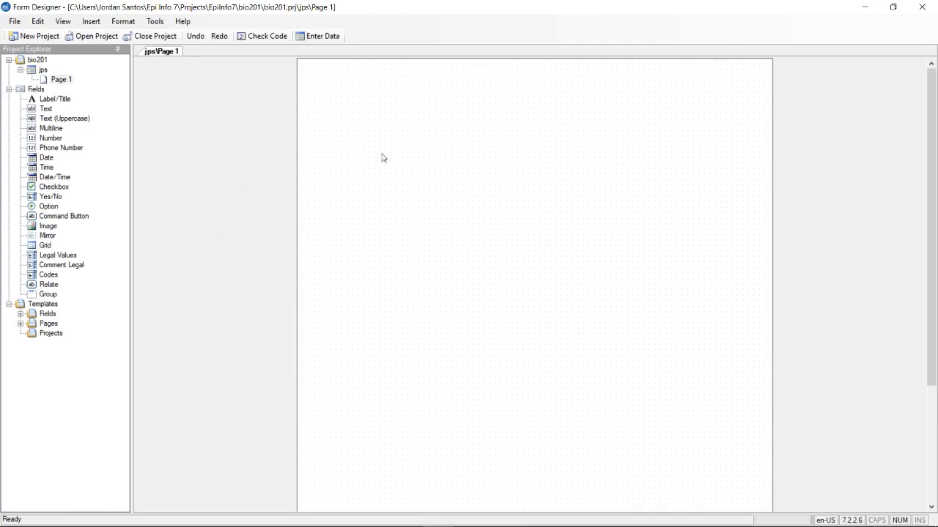
pyautogui.rightClick(404, 164)
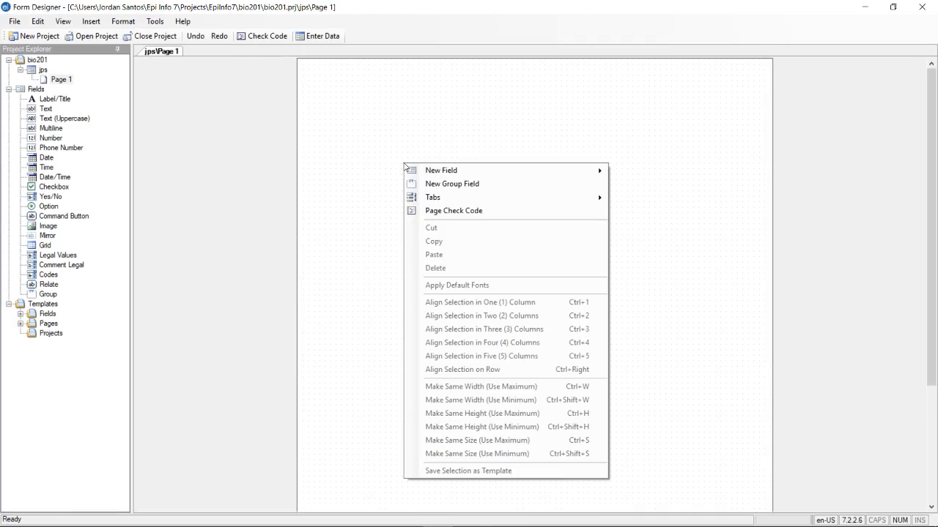
pyautogui.click(357, 139)
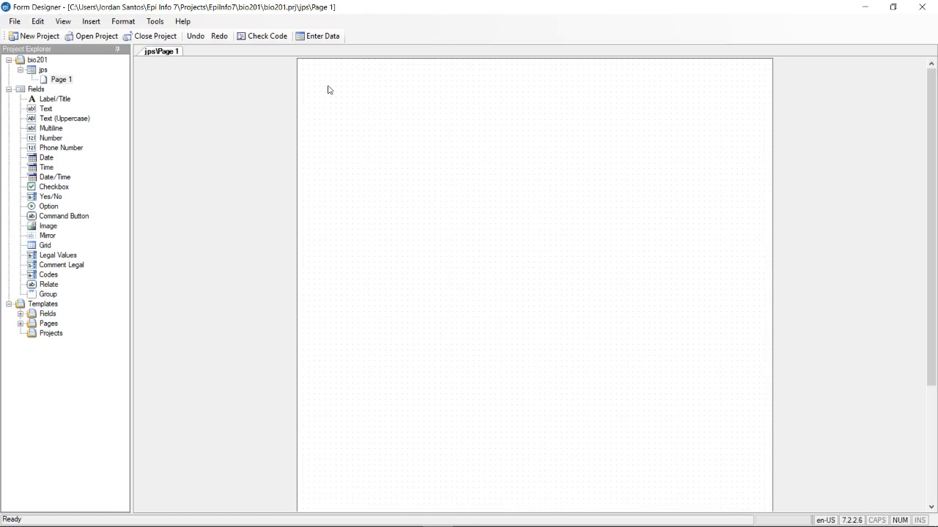
# Add a text field with the prompt "What is your name?" near the page's upper-left corner and close the form designer.
pyautogui.rightClick(350, 149)
pyautogui.moveTo(512, 154)
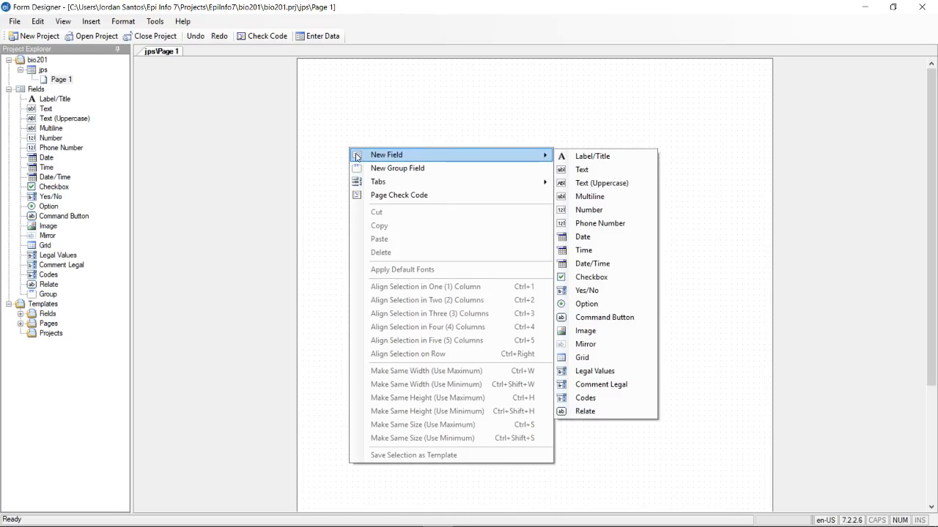
pyautogui.click(575, 169)
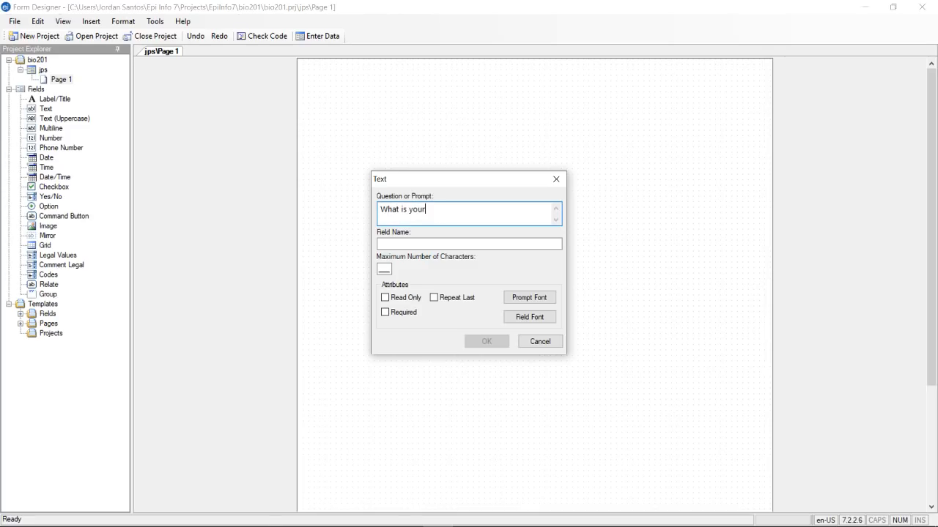
pyautogui.write('What is your name?')
pyautogui.click(405, 244)
pyautogui.click(485, 342)
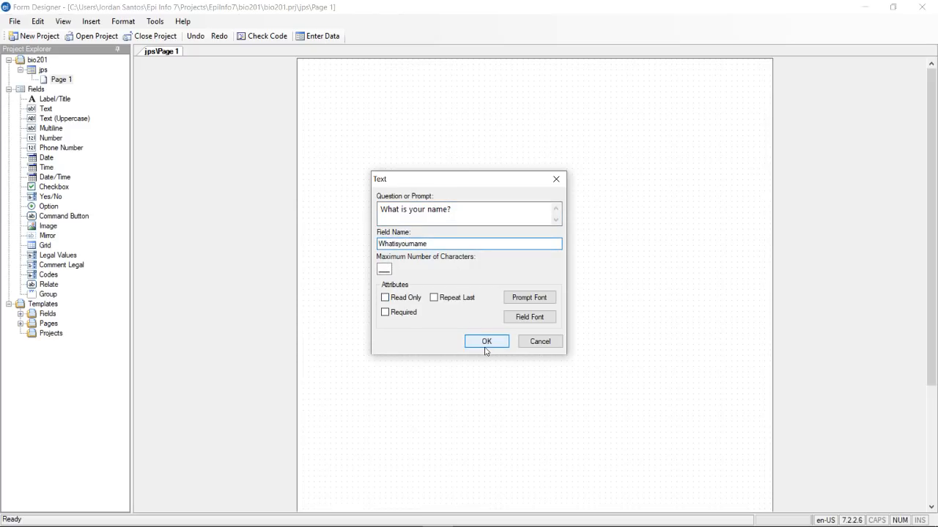
pyautogui.moveTo(395, 156); pyautogui.dragTo(365, 89)
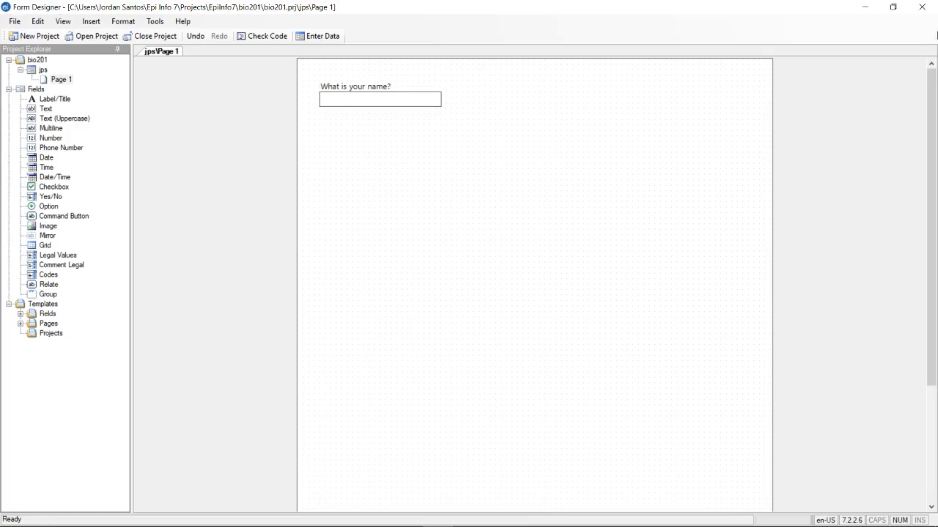
pyautogui.click(922, 7)
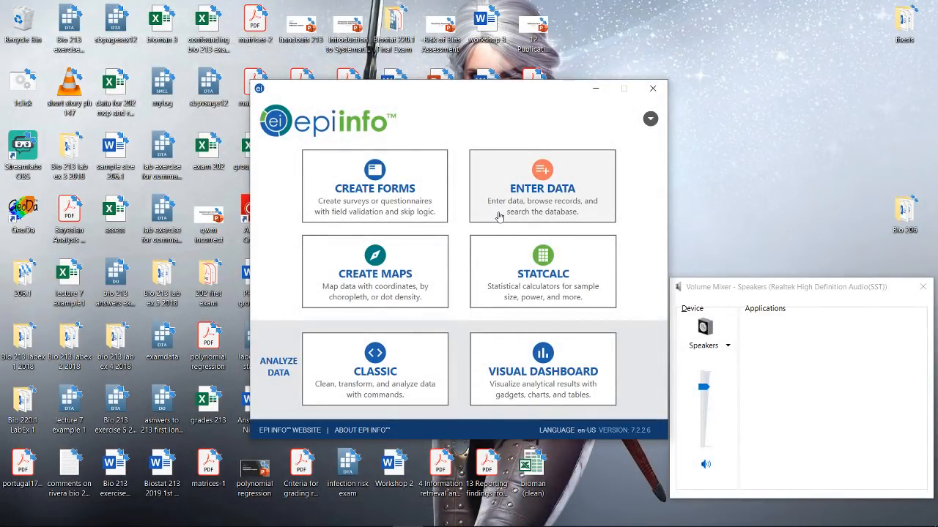
# Open the EpiInfo7AnxietyQuestionnaire form from EpiInfo7.prj in the Projects\EpiInfo7 folder for data entry.
pyautogui.click(498, 216)
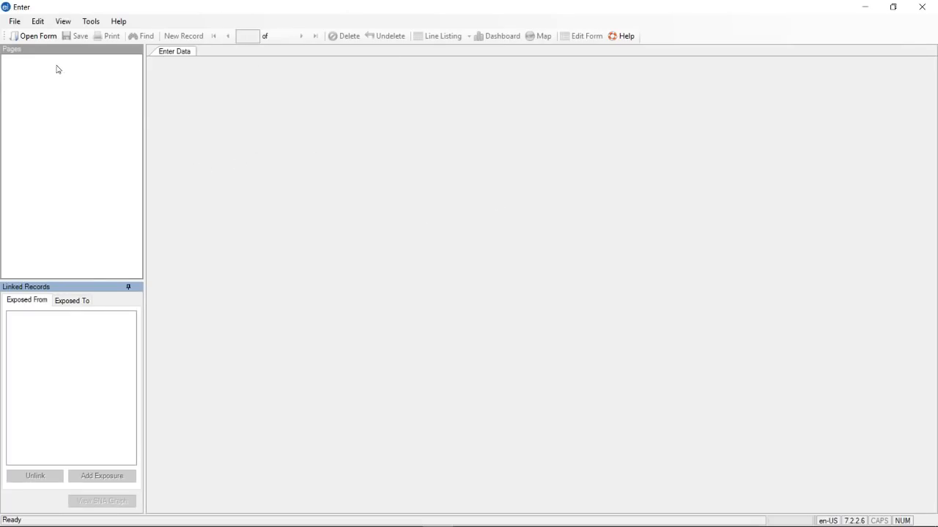
pyautogui.click(33, 35)
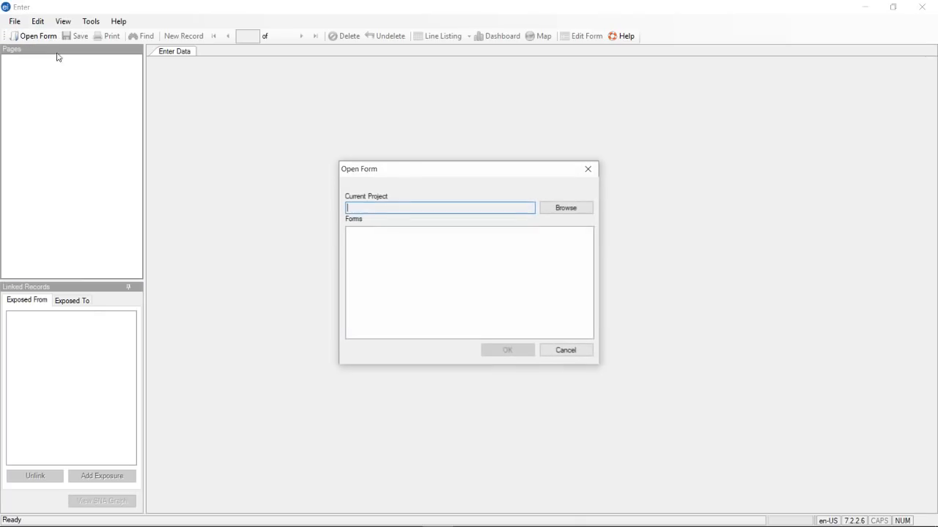
pyautogui.click(558, 209)
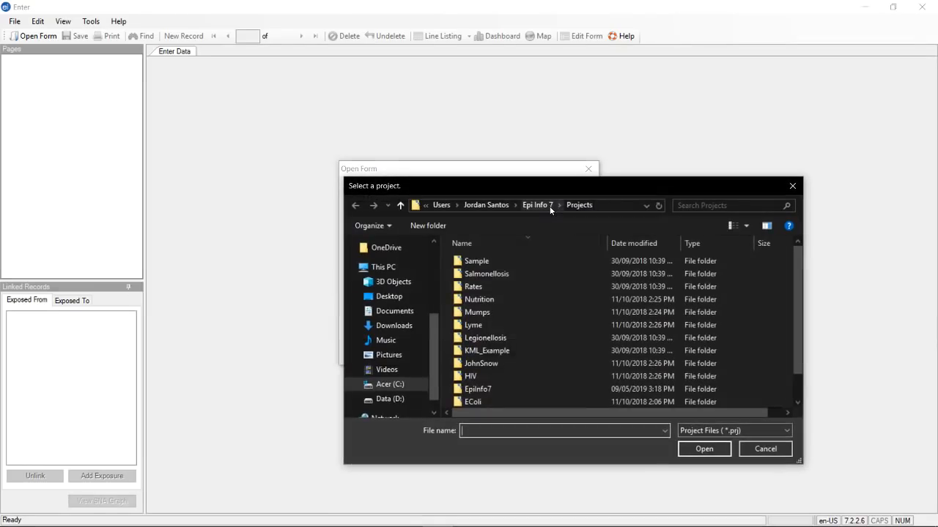
pyautogui.scroll(-1, 489, 301)
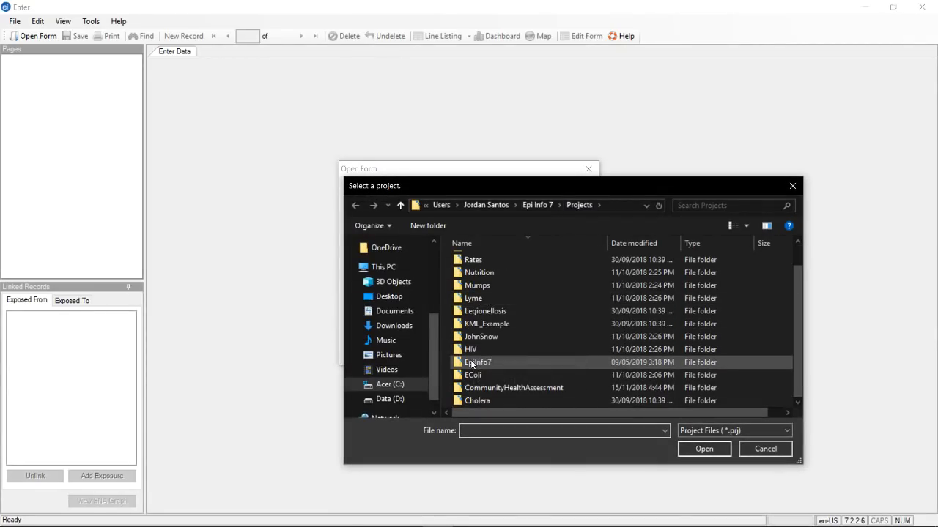
pyautogui.doubleClick(473, 362)
pyautogui.click(482, 275)
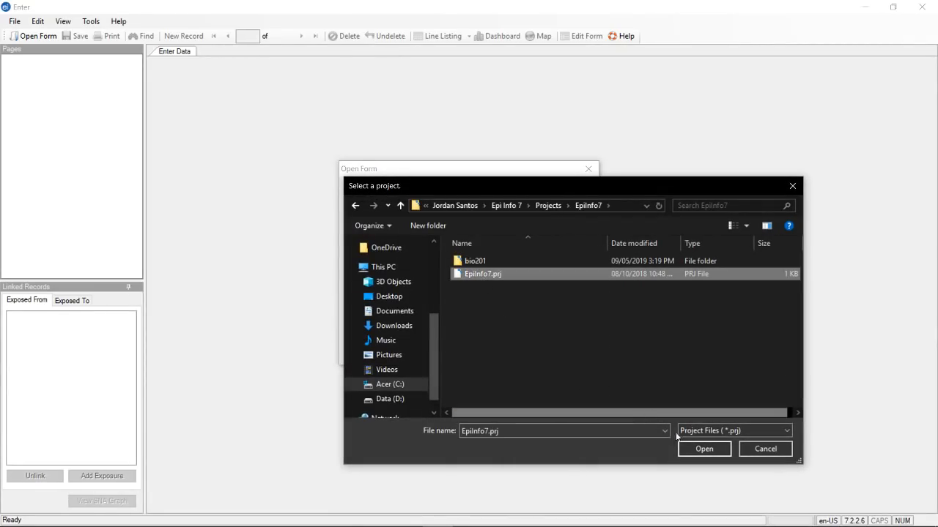
pyautogui.click(688, 451)
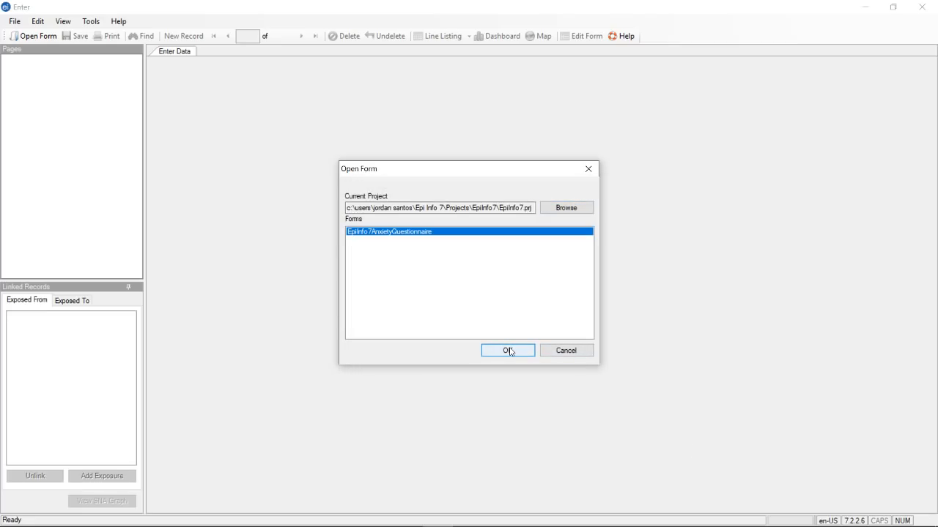
pyautogui.click(508, 351)
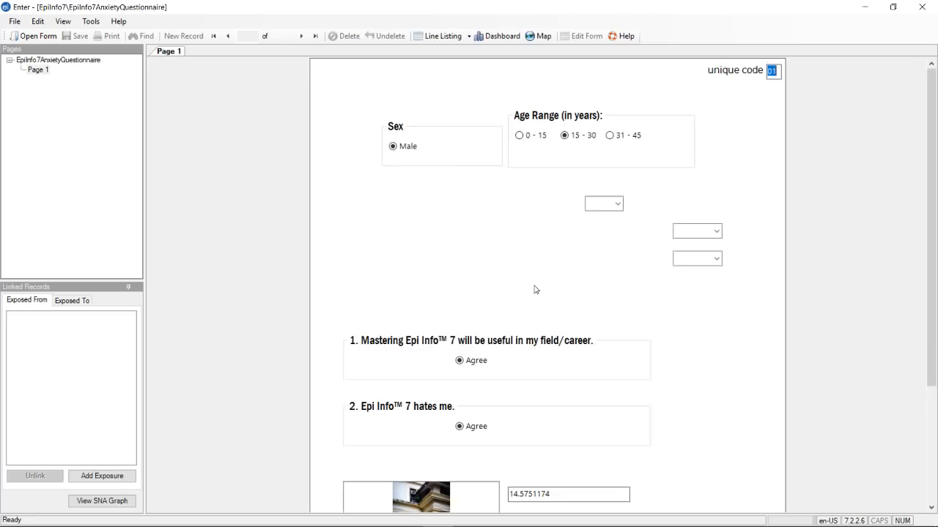
# Review the questionnaire's fields and go through its existing records up to the last one.
pyautogui.scroll(-1, 536, 269)
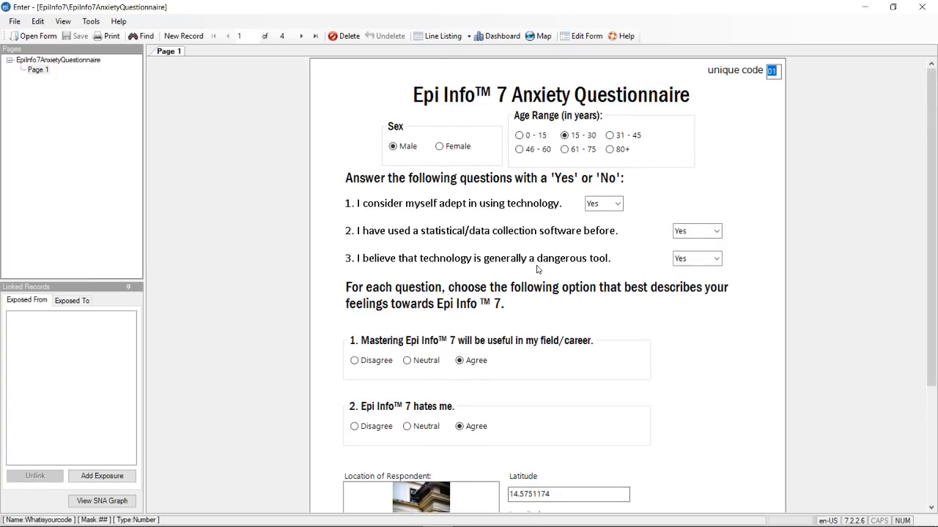
pyautogui.scroll(-1, 579, 173)
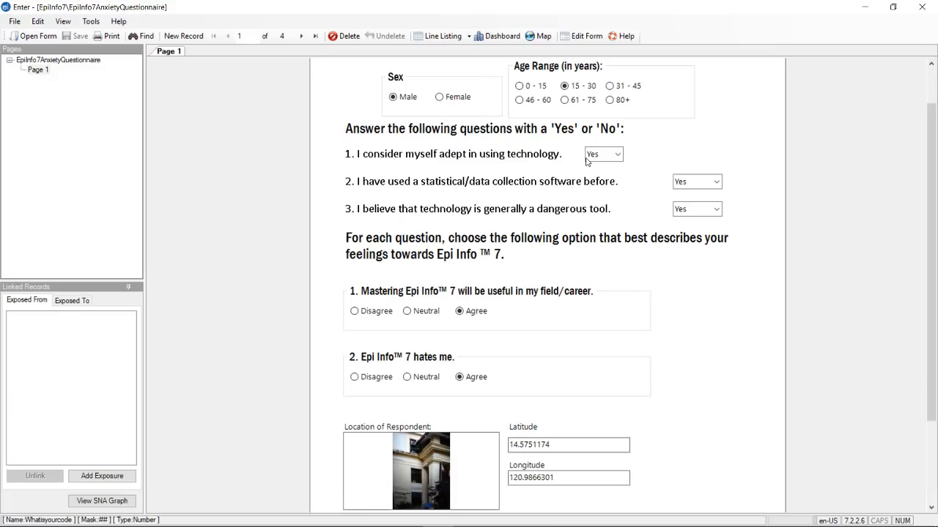
pyautogui.click(301, 38)
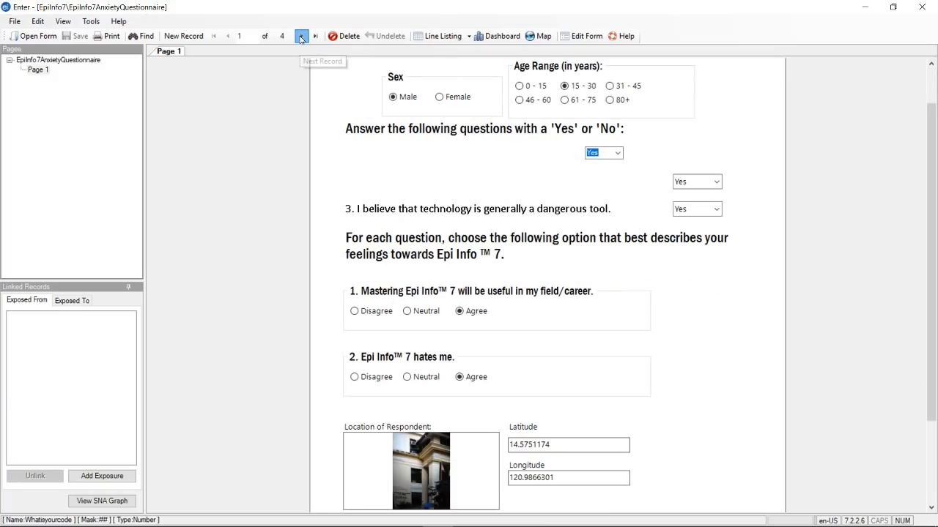
pyautogui.click(304, 38)
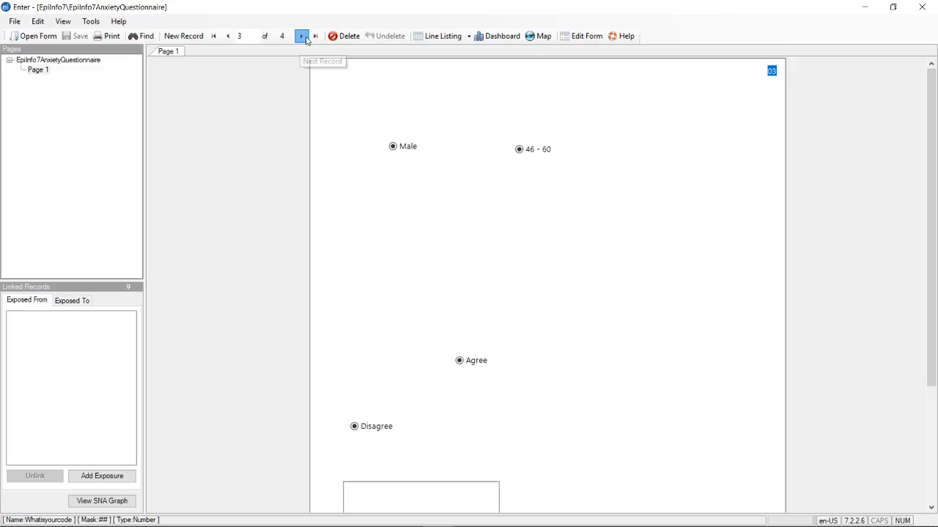
pyautogui.click(305, 38)
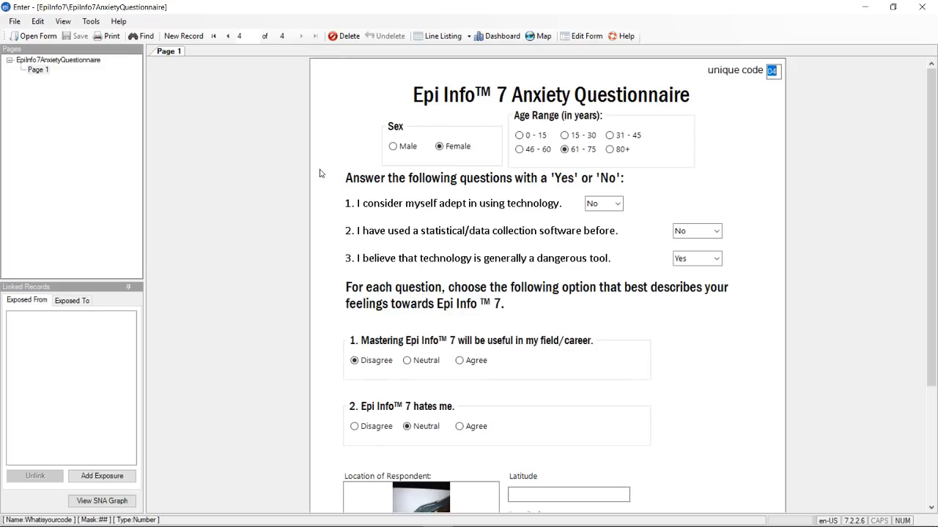
# Start a new record with sex Male, age range 15 - 30 and Yes for being adept in using technology.
pyautogui.click(184, 38)
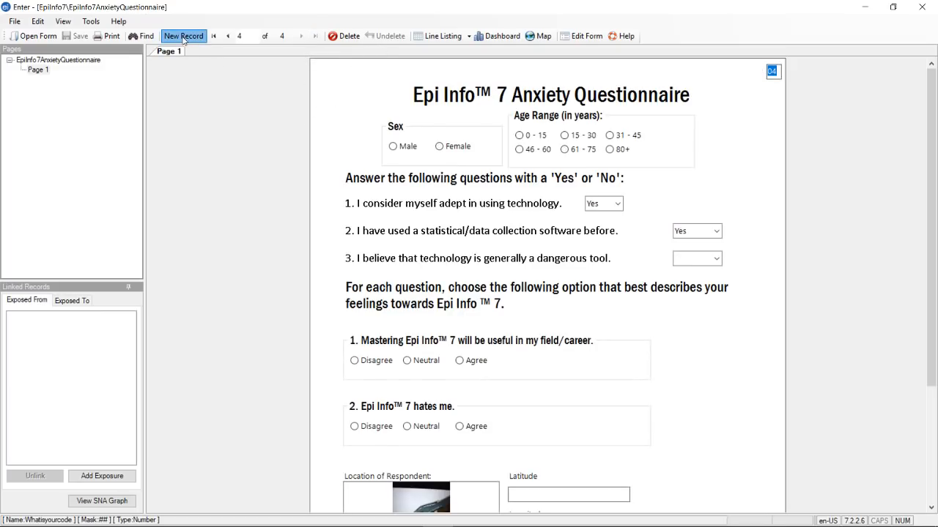
pyautogui.click(397, 146)
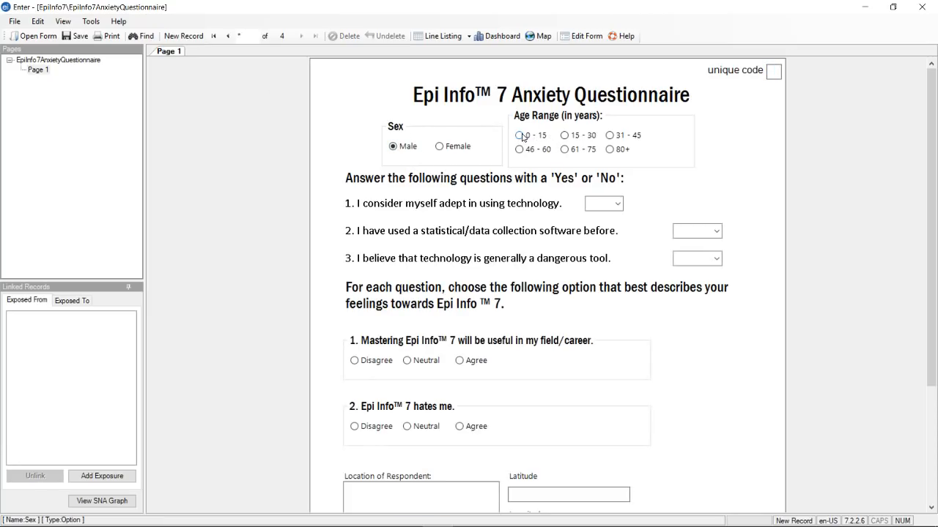
pyautogui.click(563, 137)
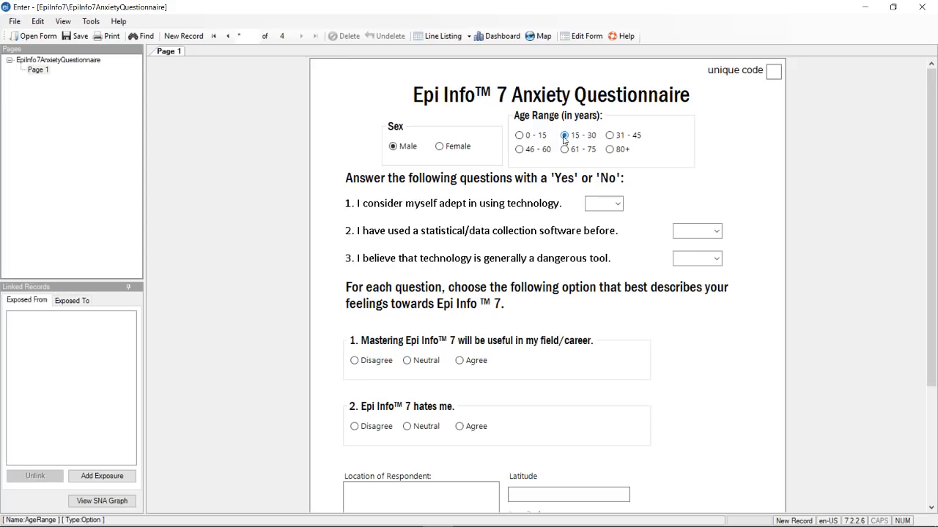
pyautogui.click(595, 206)
pyautogui.click(618, 204)
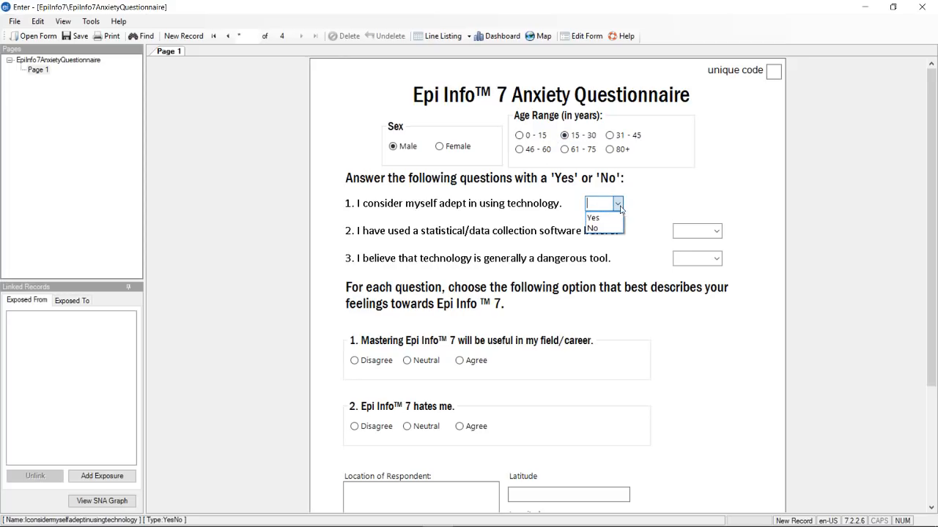
pyautogui.click(610, 219)
pyautogui.scroll(-3, 584, 364)
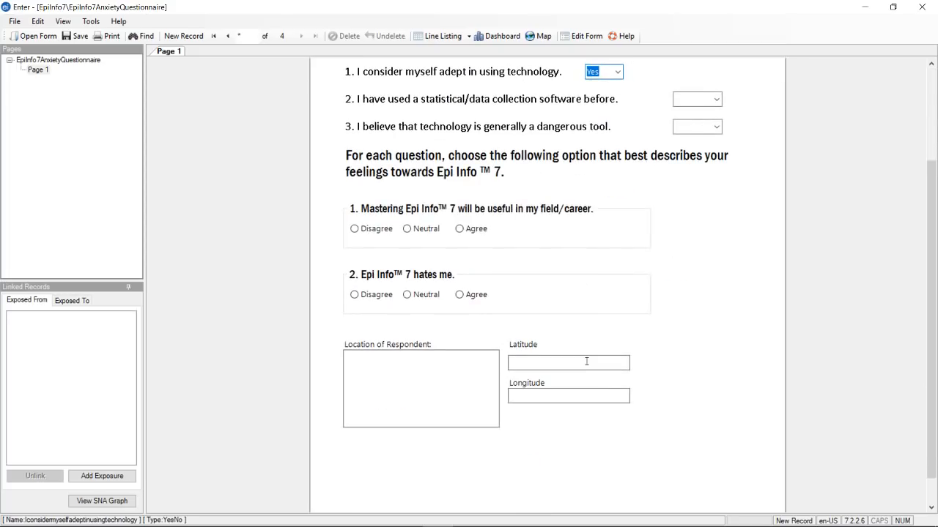
pyautogui.scroll(1, 586, 364)
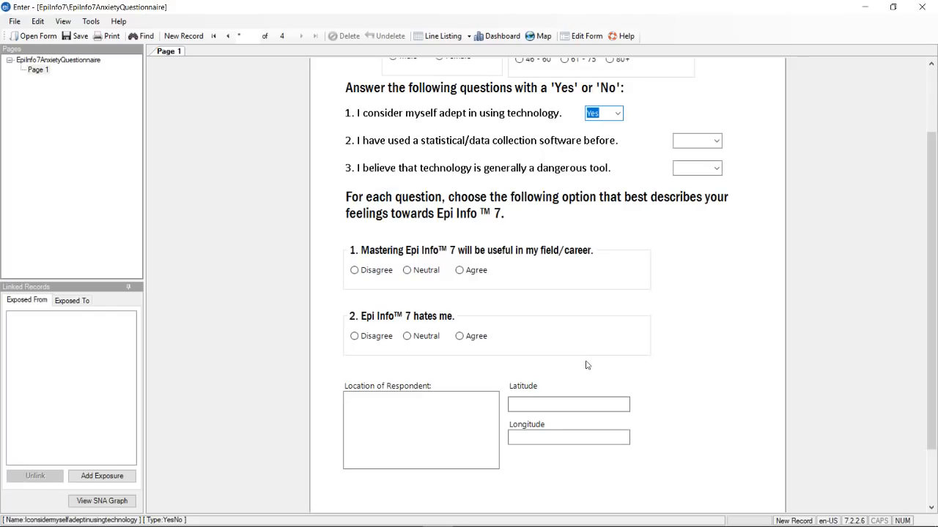
pyautogui.scroll(3, 592, 340)
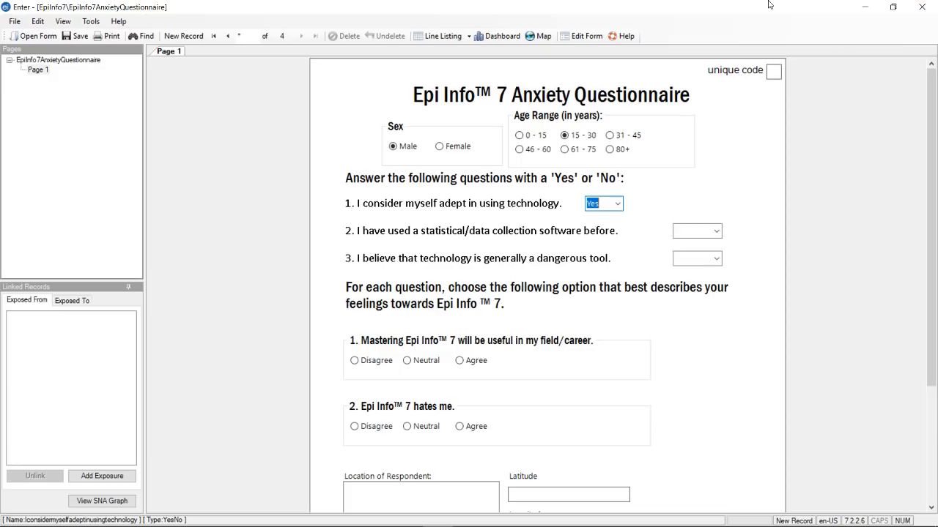
# Close the data entry window and the Volume Mixer.
pyautogui.click(932, 10)
pyautogui.click(486, 311)
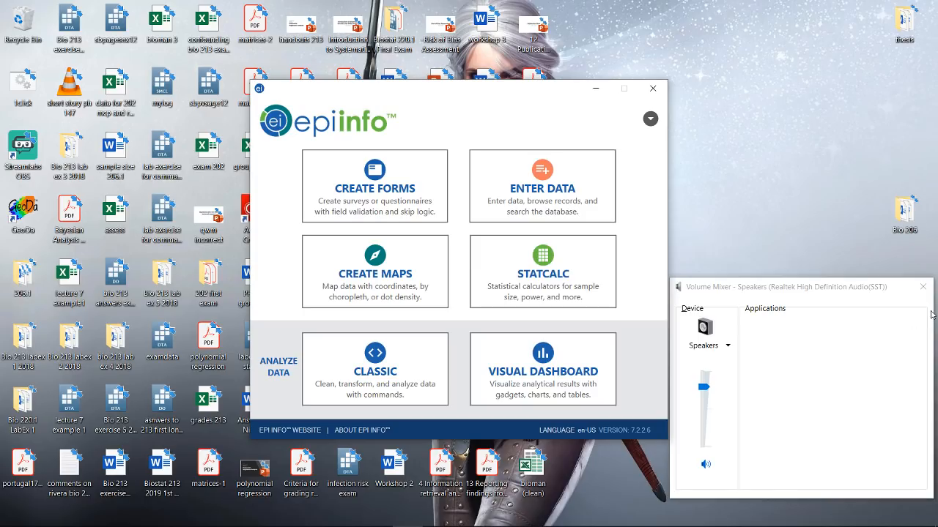
pyautogui.click(923, 287)
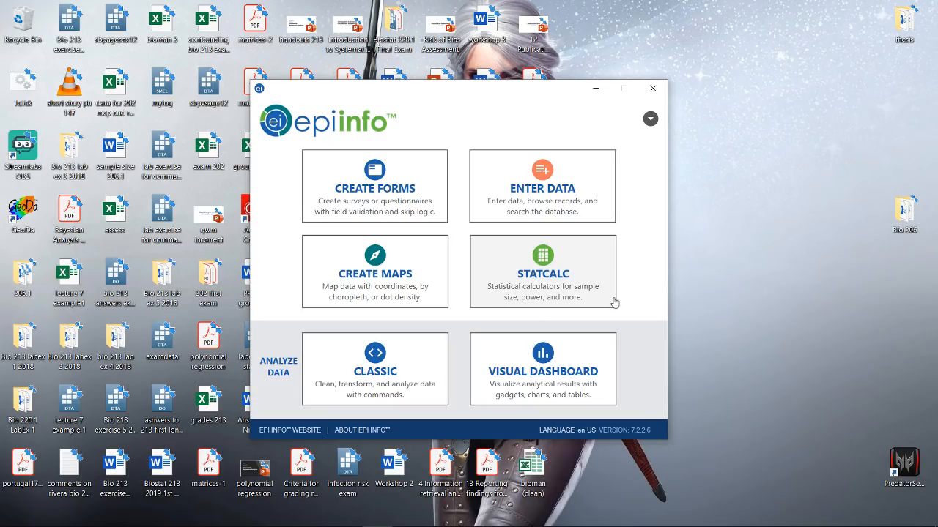
# Examine the population size and expected frequency inputs of StatCalc's population survey calculator, then close StatCalc.
pyautogui.click(540, 289)
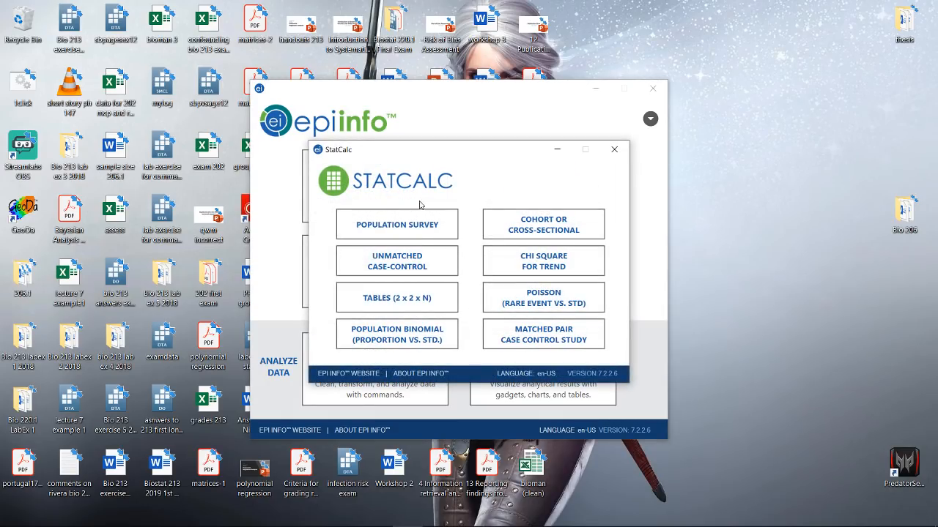
pyautogui.moveTo(451, 155); pyautogui.dragTo(451, 42)
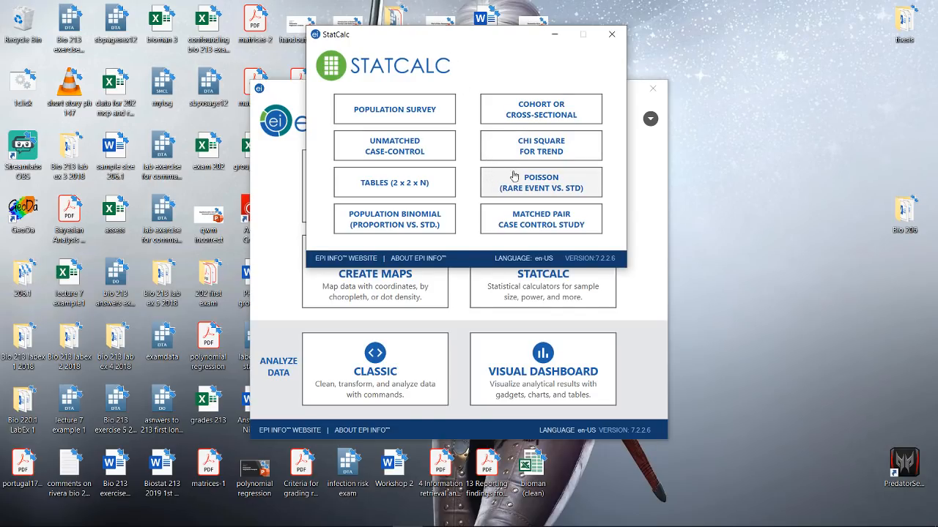
pyautogui.click(420, 124)
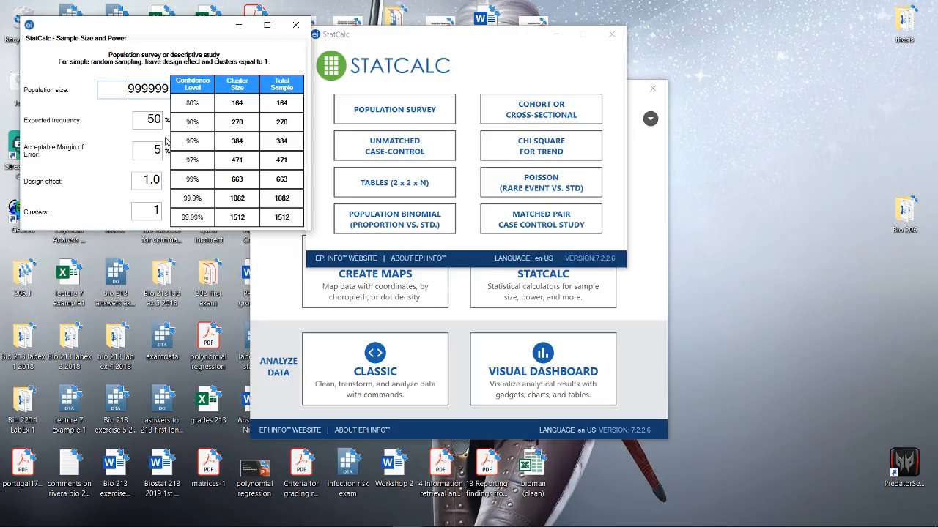
pyautogui.moveTo(124, 89); pyautogui.dragTo(194, 99)
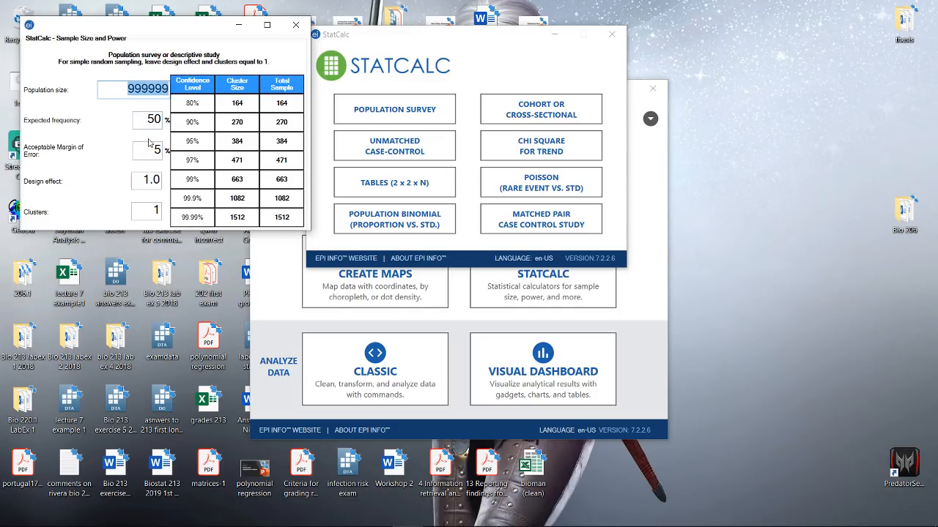
pyautogui.moveTo(144, 121); pyautogui.dragTo(180, 127)
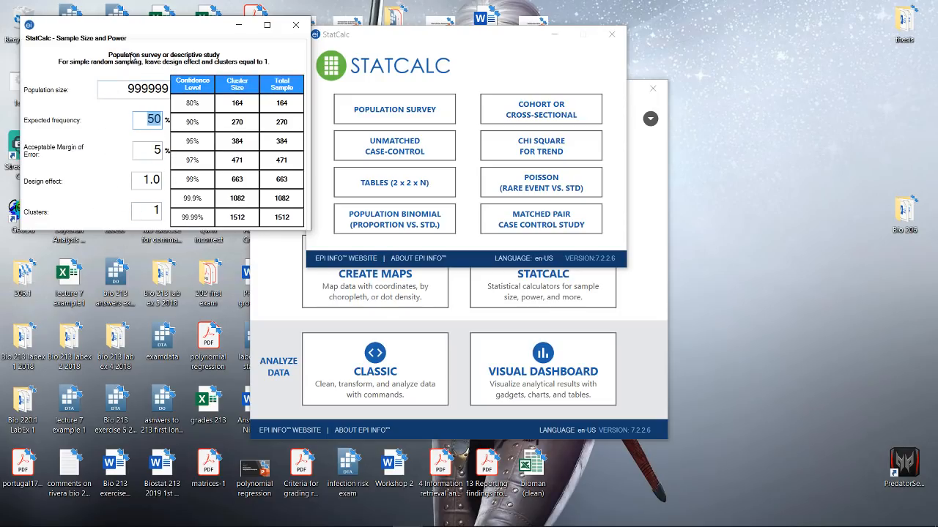
pyautogui.click(296, 25)
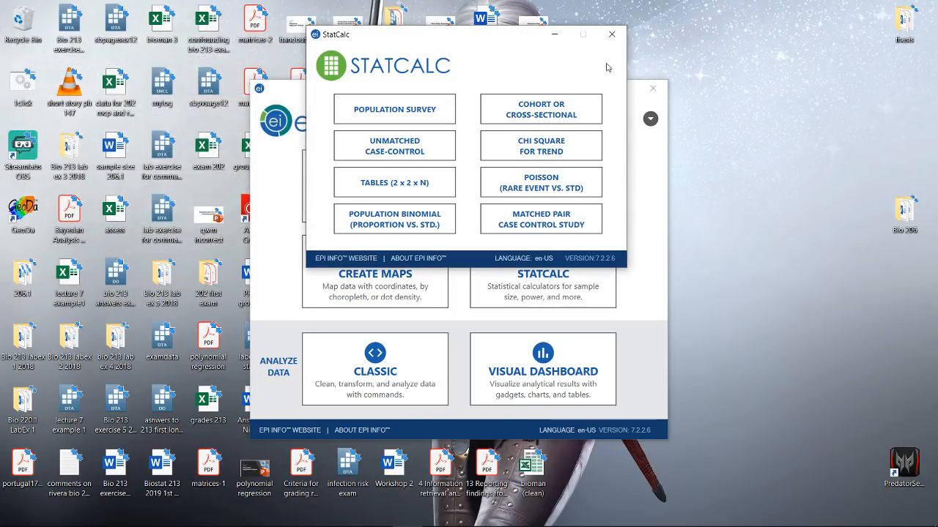
pyautogui.click(612, 33)
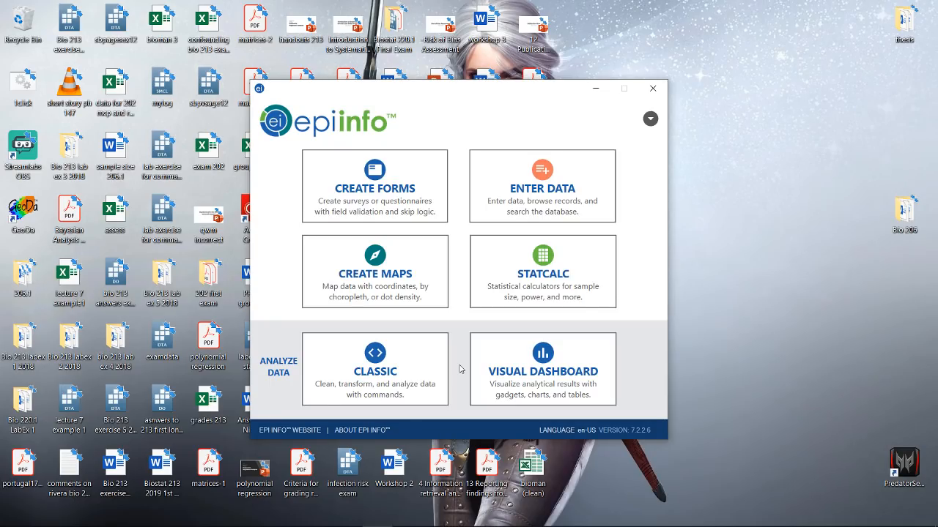
# Open the Classic analysis module, then switch back to the PowerPoint slide show.
pyautogui.click(403, 364)
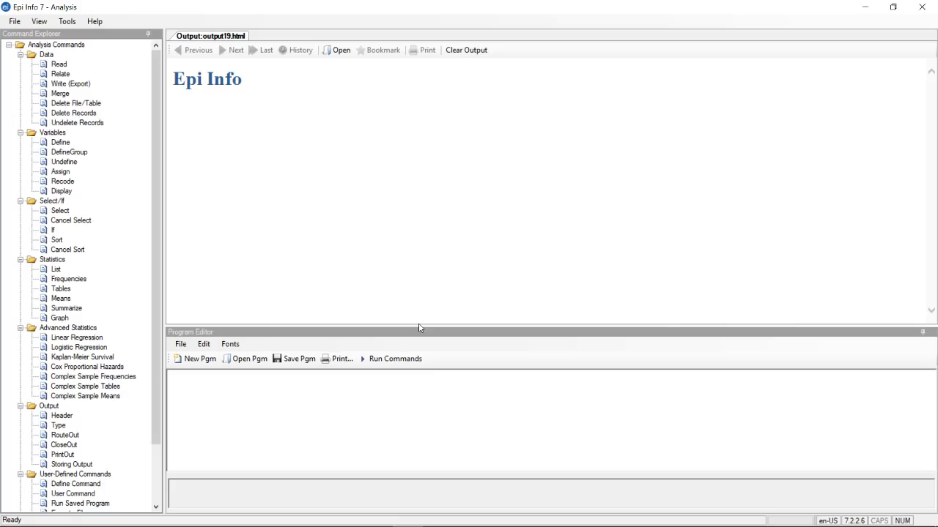
pyautogui.hotkey('alt', 'Tab')
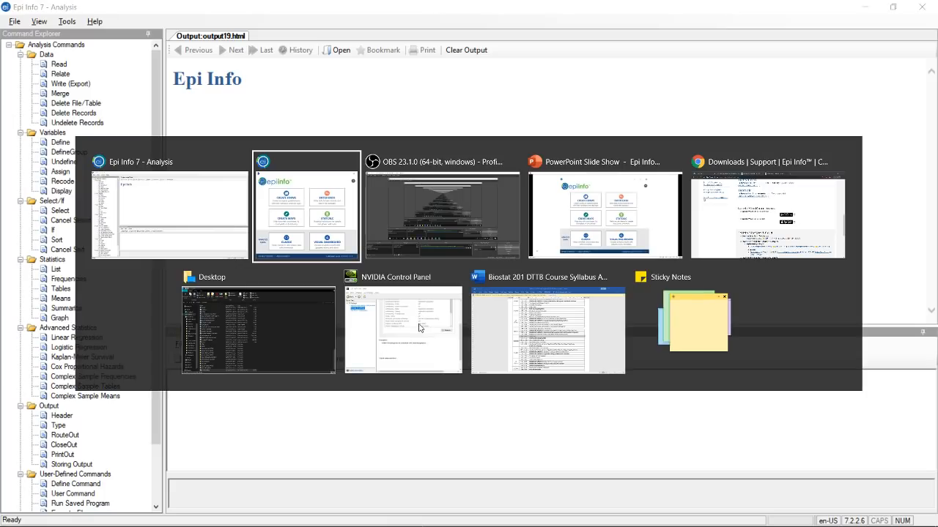
pyautogui.hotkey('alt', 'Tab')
pyautogui.click(68, 467)
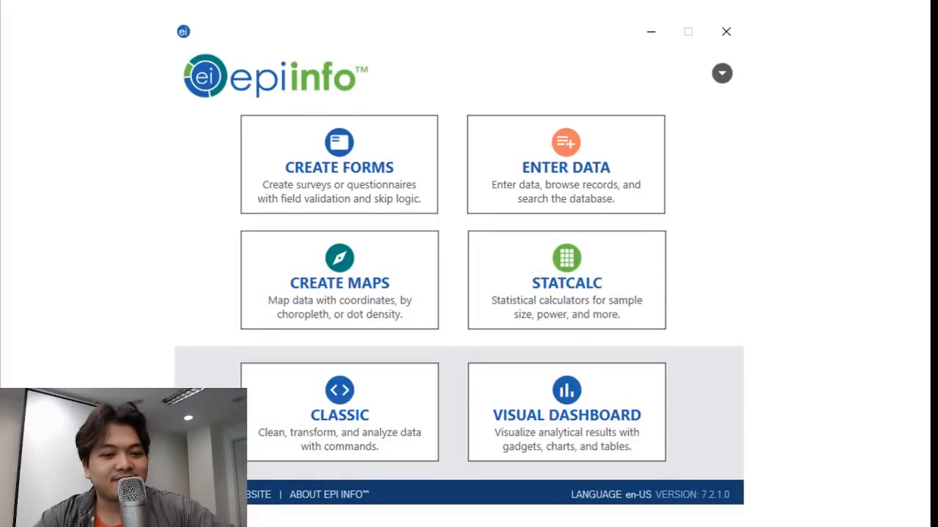